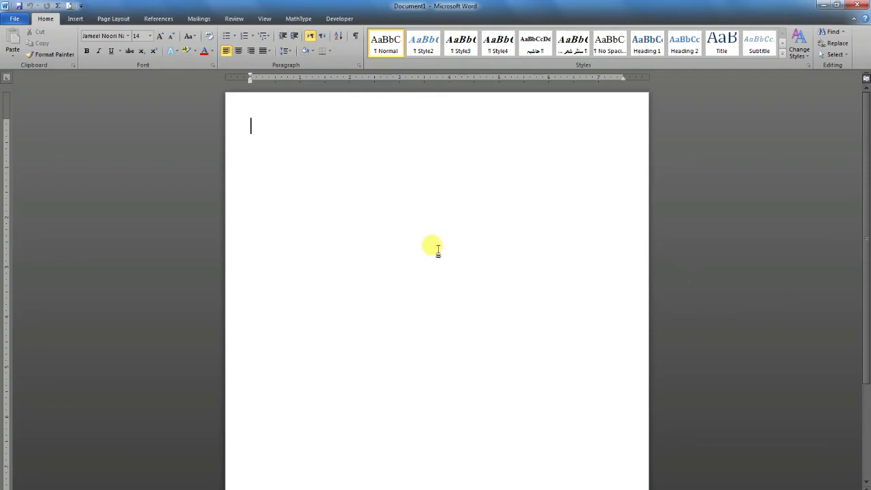
- Open the Cross-reference dialog from Insert and close it without inserting anything
left_click(76, 19)
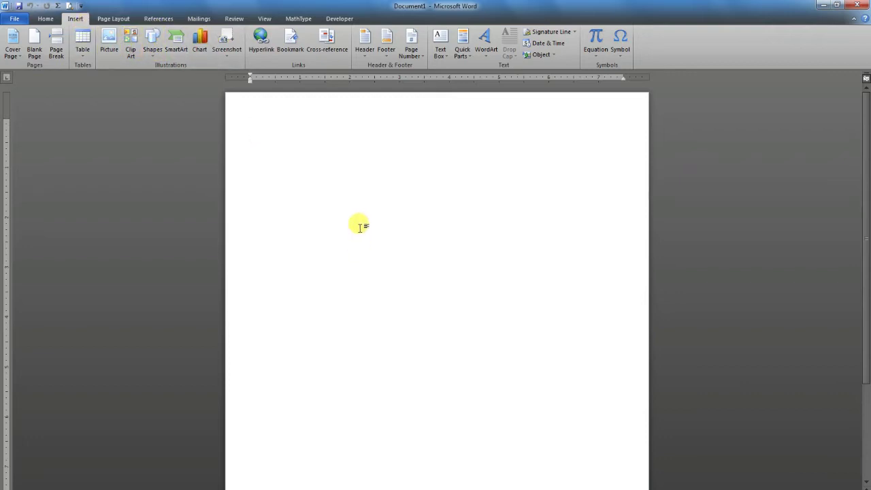
left_click(332, 49)
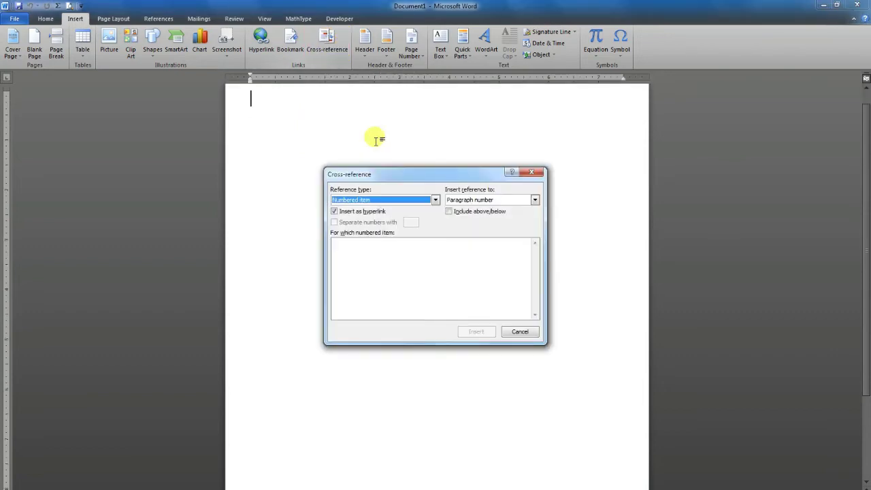
left_click(531, 174)
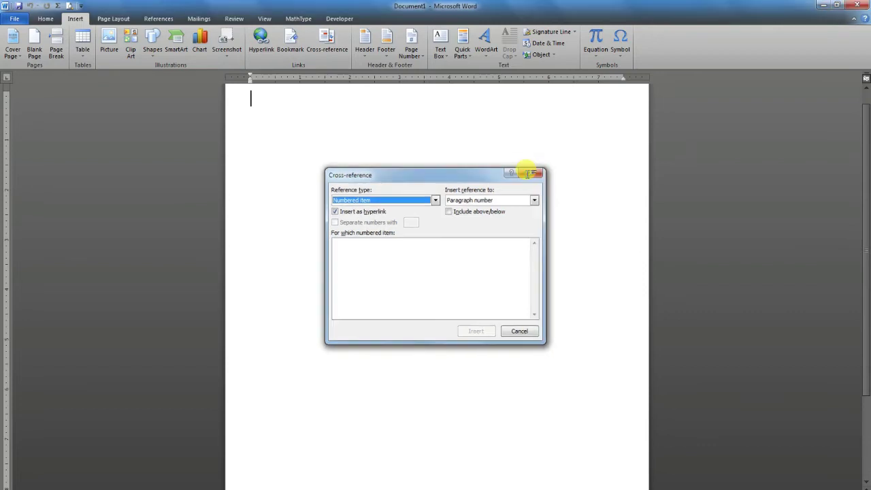
scroll(322, 152, "up", 1)
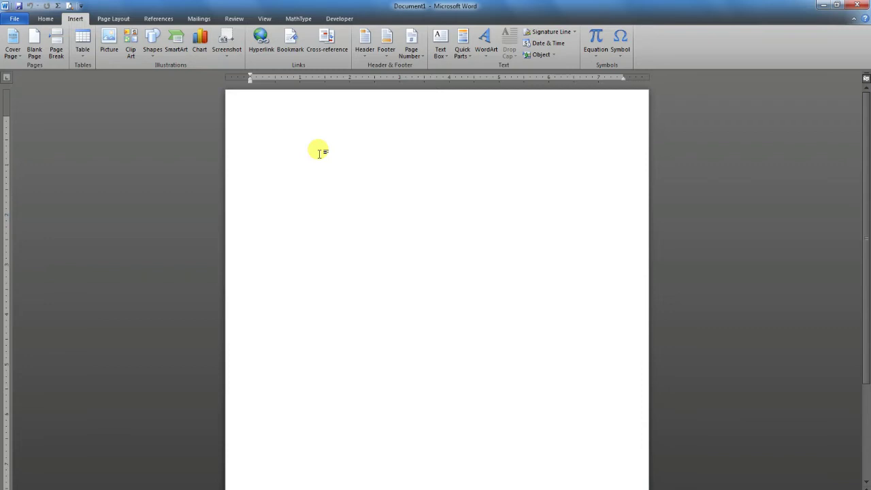
- Add a blank first page and generate sample paragraphs with =rand()
left_click(34, 51)
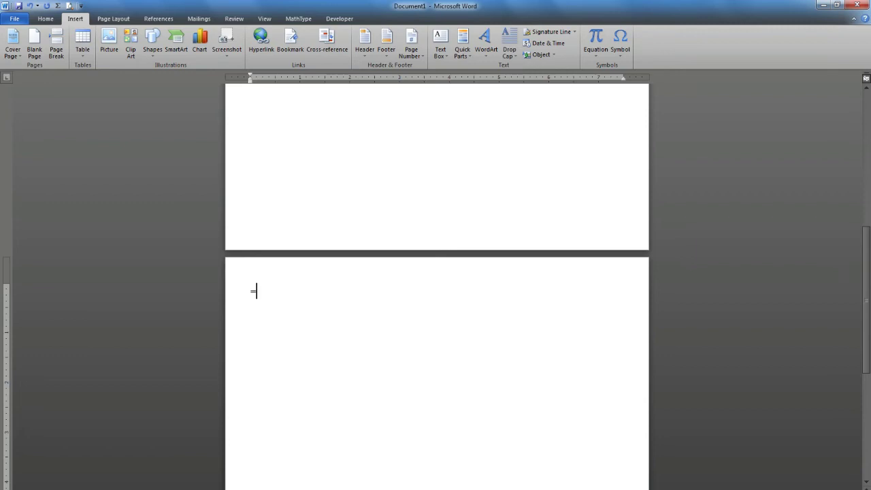
type("rand()")
key("Return")
- Copy the word 'document' onto a new heading line at the page top
double_click(320, 236)
right_click(321, 238)
left_click(268, 200)
key("Return")
right_click(272, 185)
left_click(280, 251)
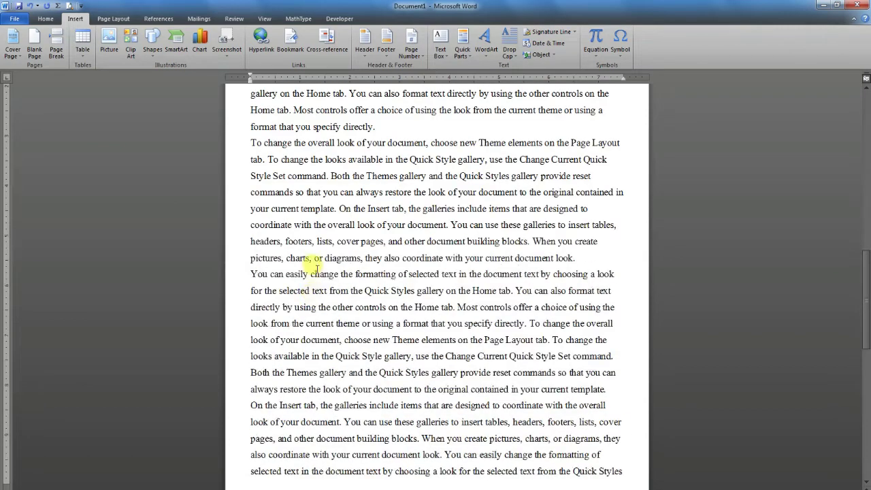
- Copy the word 'formatting' onto its own heading line above its paragraph
left_click_drag(395, 274, 355, 275)
right_click(355, 275)
left_click(394, 293)
left_click(253, 274)
key("Return")
right_click(252, 274)
left_click(239, 292)
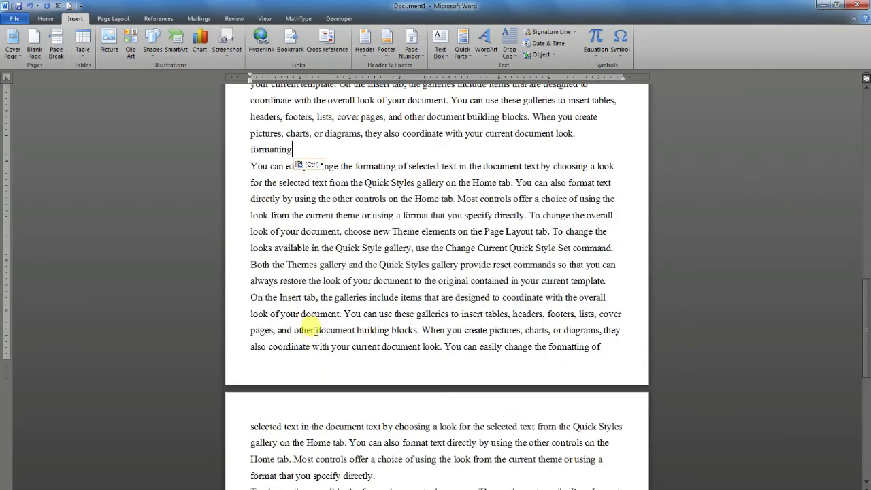
- Copy a word for the next heading above the 'To change' paragraph, removing the extra empty line
scroll(315, 330, "down", 3)
left_click_drag(428, 343, 388, 342)
right_click(387, 342)
left_click(422, 361)
left_click(246, 343)
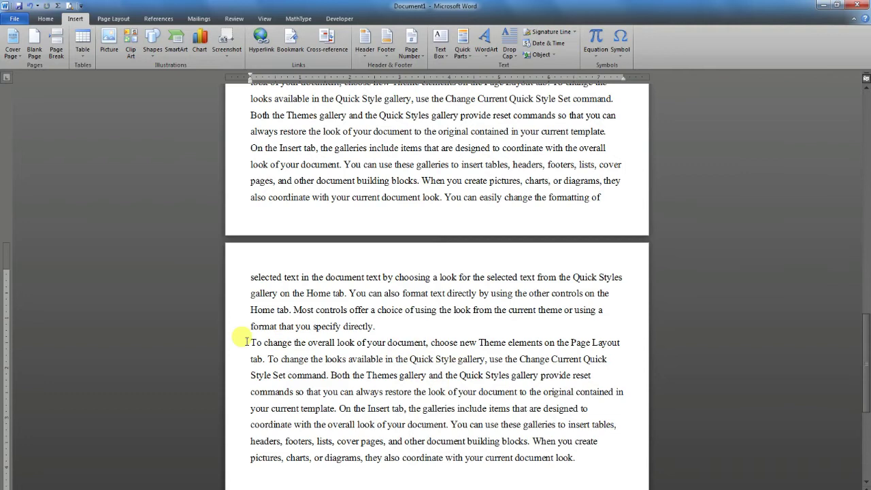
key("Return")
right_click(509, 364)
left_click(269, 342)
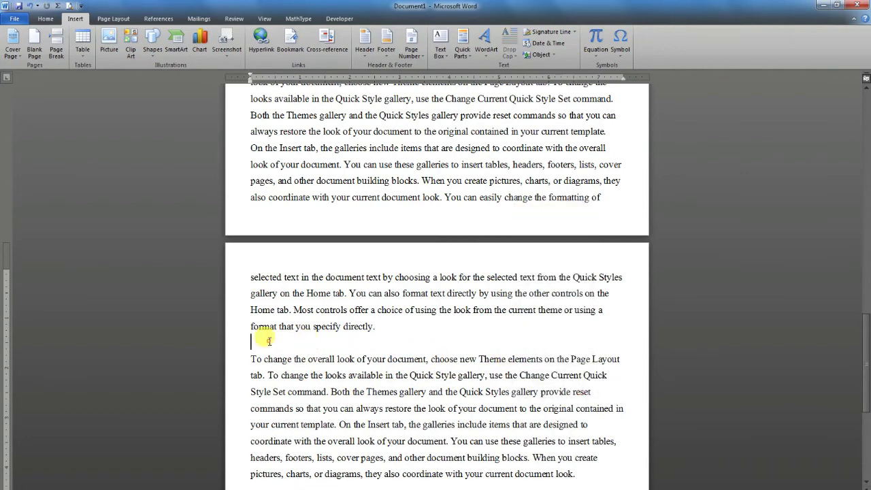
key("Delete")
- Undo the extra line breaks before 'formatting' to restore the heading lines
scroll(409, 408, "down", 5)
left_click(250, 274)
key("Return")
key("Return")
key("Return")
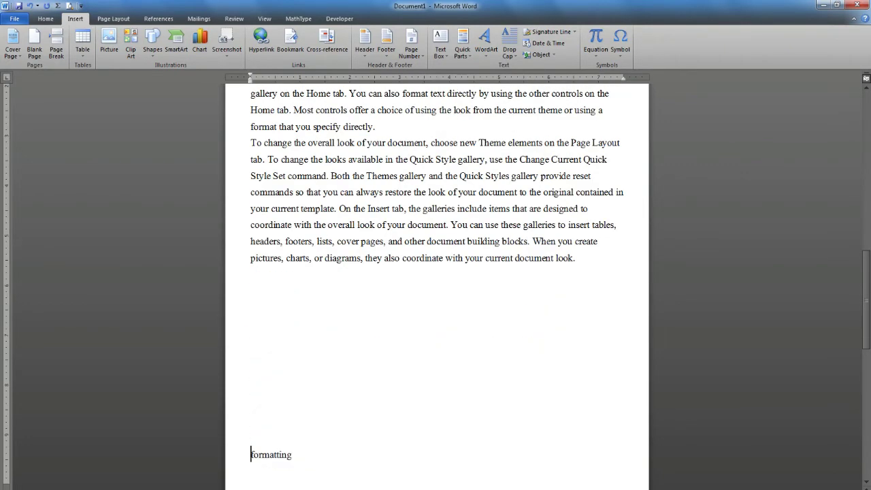
key("ctrl+z")
key("ctrl+z")
key("ctrl+z")
key("ctrl+z")
key("ctrl+z")
key("ctrl+z")
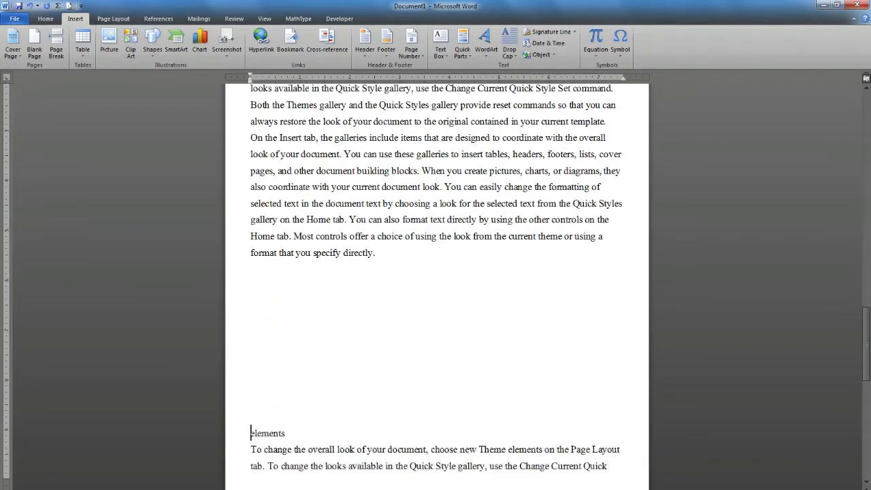
key("ctrl+z")
key("ctrl+z")
key("ctrl+z")
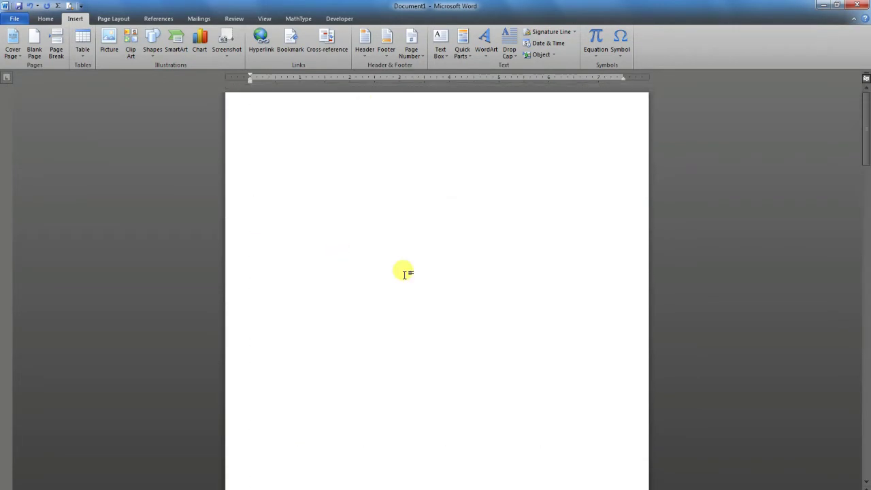
key("ctrl+z")
key("ctrl+z")
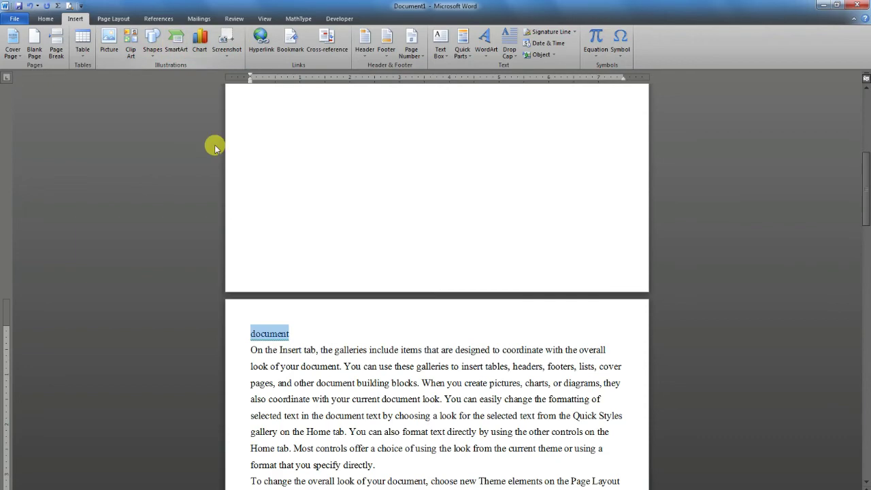
key("ctrl+z")
- Toggle the heading's capitalisation with redo and undo, ending uncapitalised
key("ctrl+z")
key("ctrl+z")
key("ctrl+z")
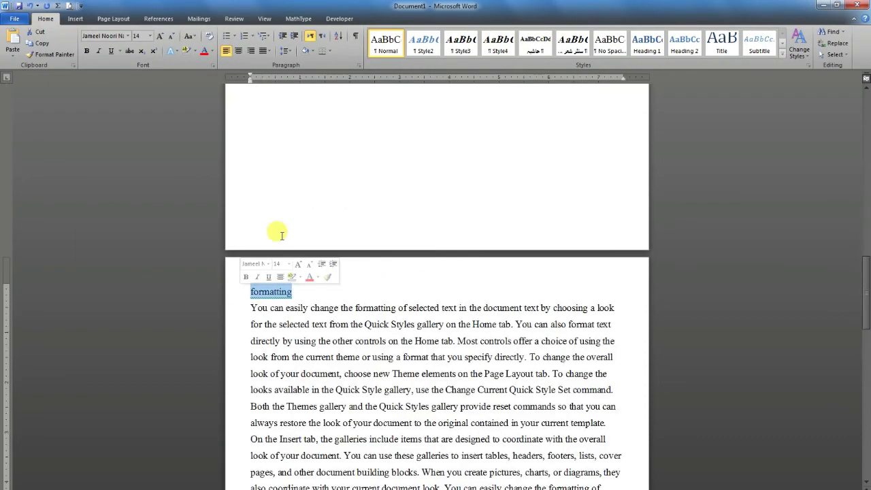
key("ctrl+y")
key("ctrl+z")
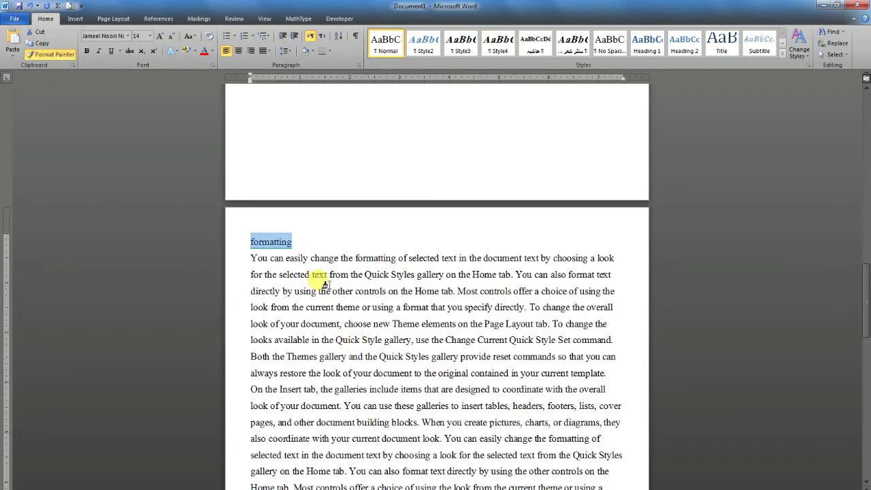
key("ctrl+y")
key("ctrl+z")
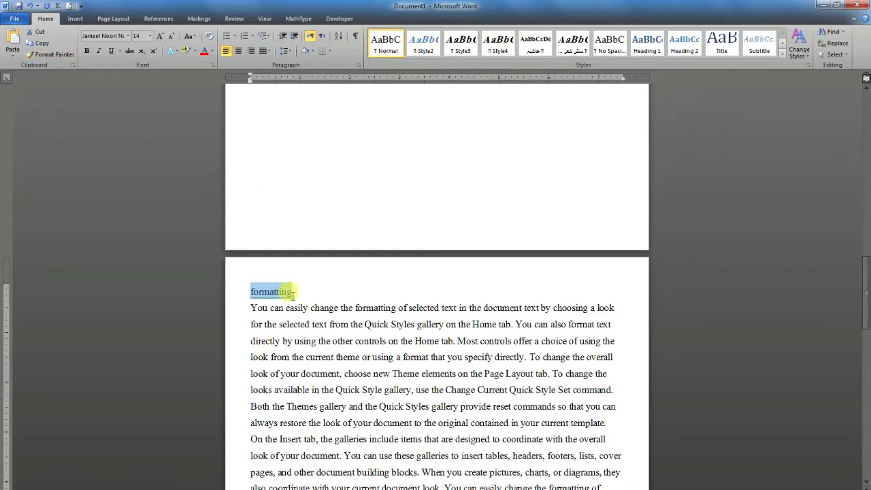
- Change the heading word to all capitals using Change Case
left_click(192, 36)
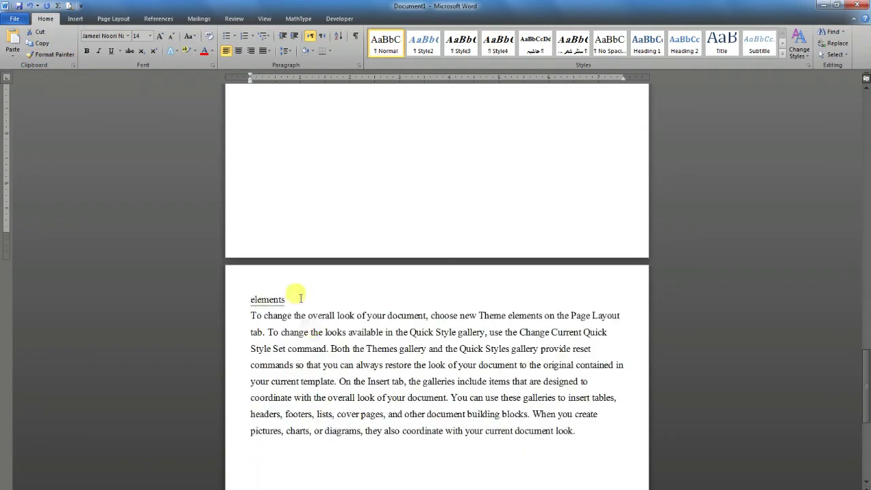
left_click(192, 37)
left_click(214, 73)
key("ctrl+z")
scroll(391, 455, "up", 5)
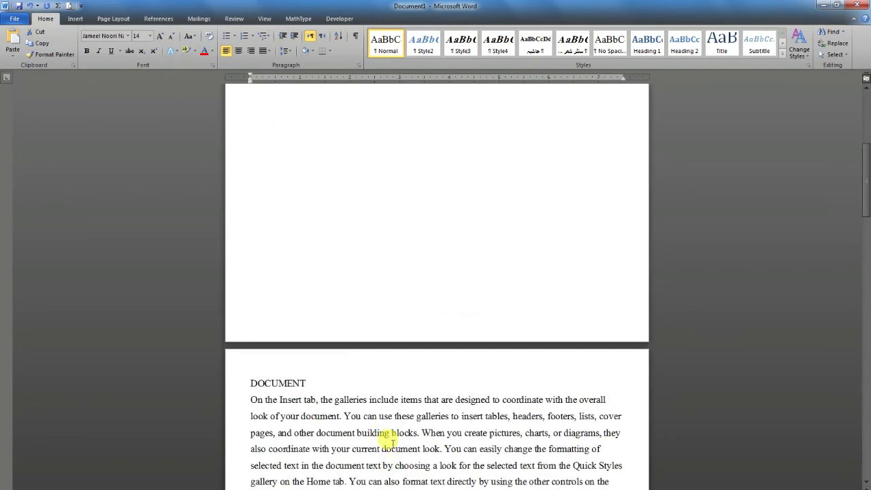
- Style the DOCUMENT heading as Heading 1
scroll(332, 405, "down", 3)
scroll(333, 387, "down", 5)
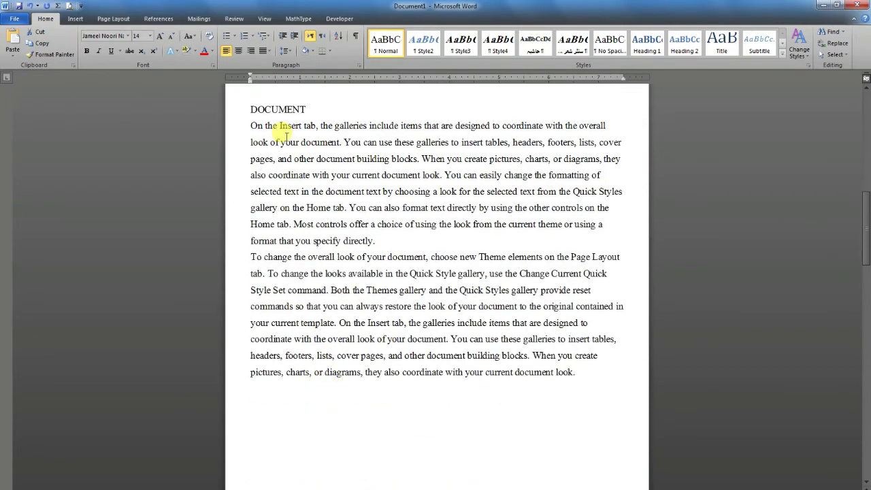
left_click_drag(308, 109, 255, 103)
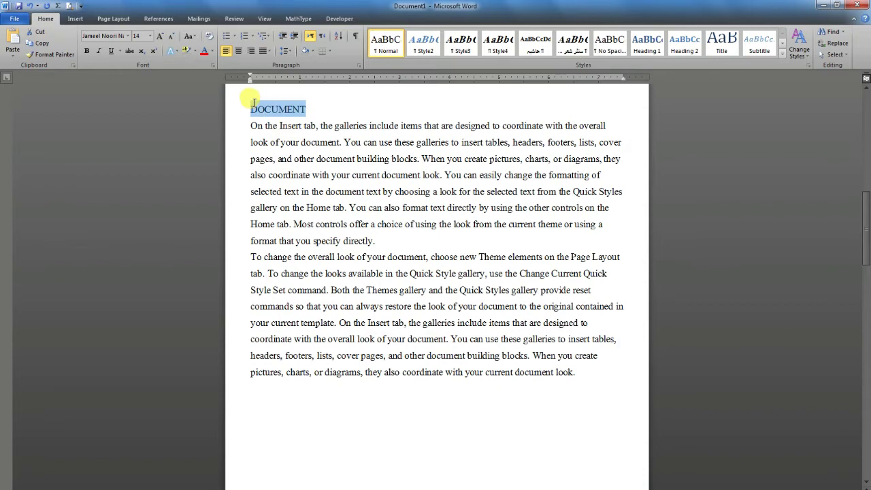
left_click(416, 47)
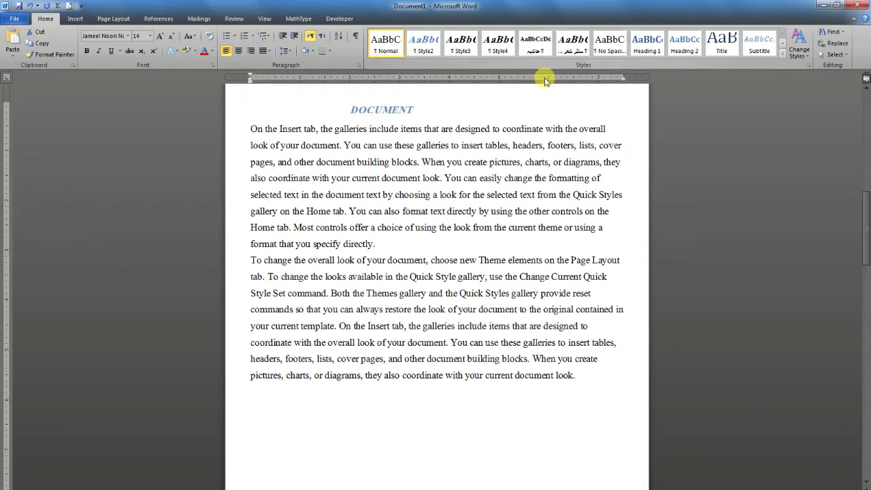
left_click(684, 49)
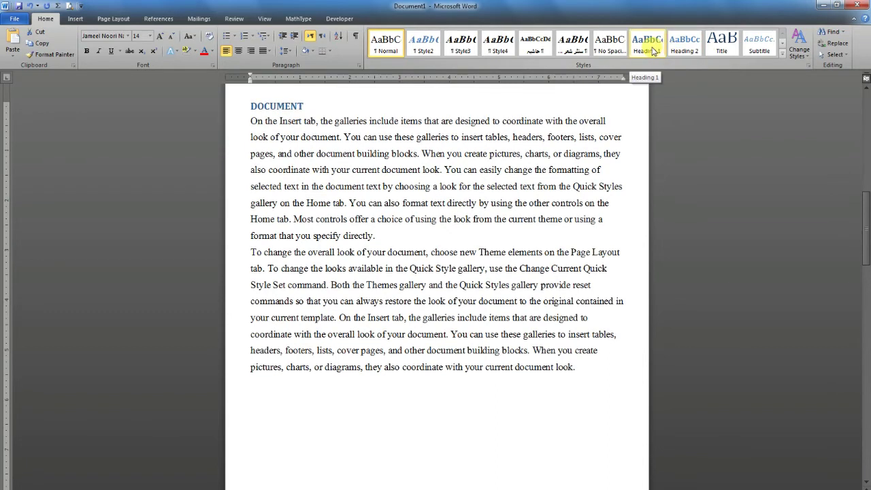
left_click(652, 51)
- Style the FORMATTING heading as Heading 1
scroll(414, 317, "down", 5)
scroll(411, 313, "down", 2)
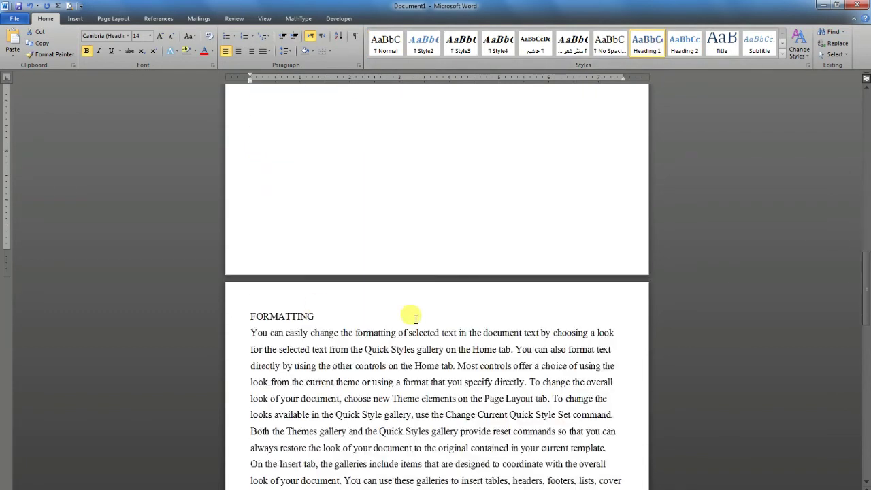
left_click_drag(315, 310, 244, 313)
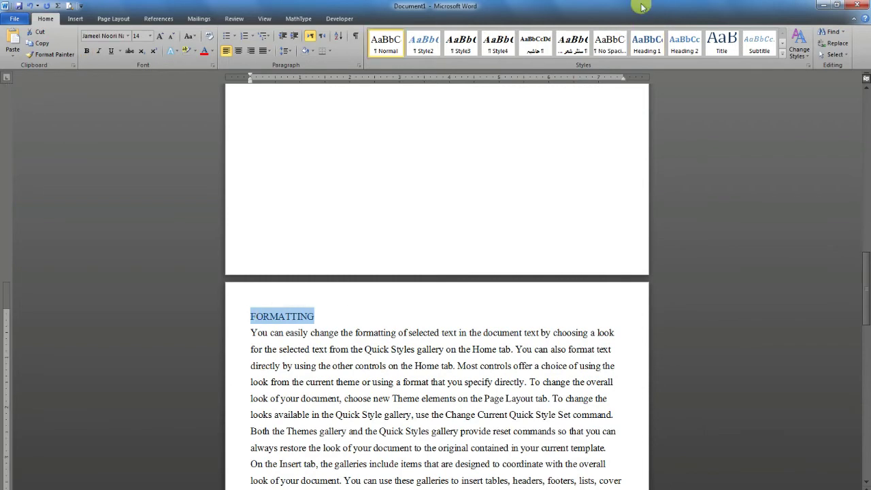
left_click(653, 41)
- Style the ELEMENTS heading as Heading 1
scroll(510, 270, "down", 5)
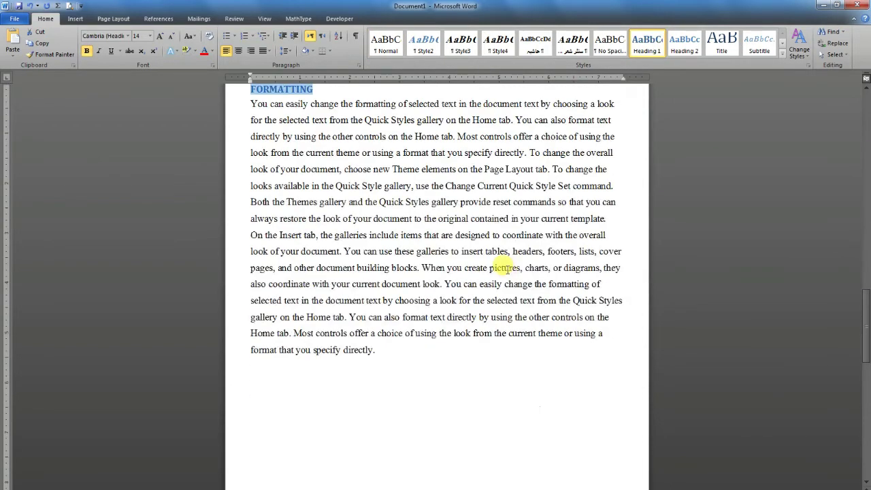
scroll(504, 267, "down", 4)
scroll(501, 266, "down", 4)
left_click_drag(303, 226, 253, 225)
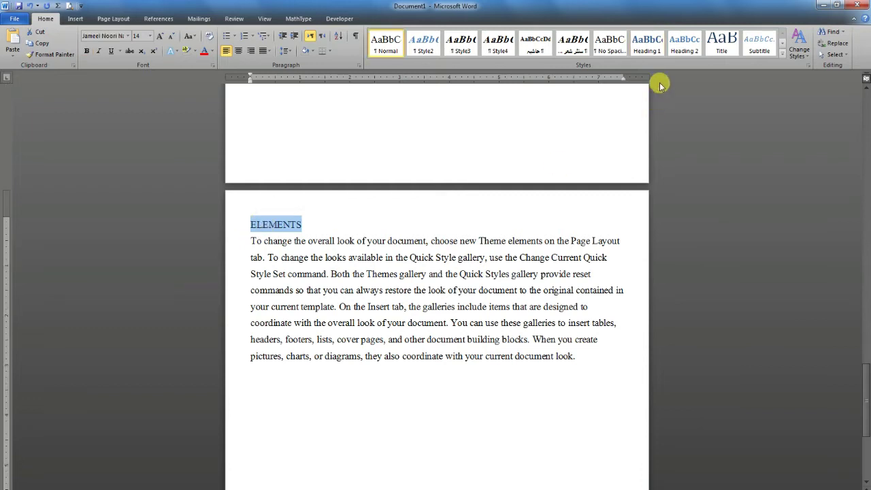
left_click(652, 50)
- Scroll back up to the blank first page
scroll(463, 249, "up", 3)
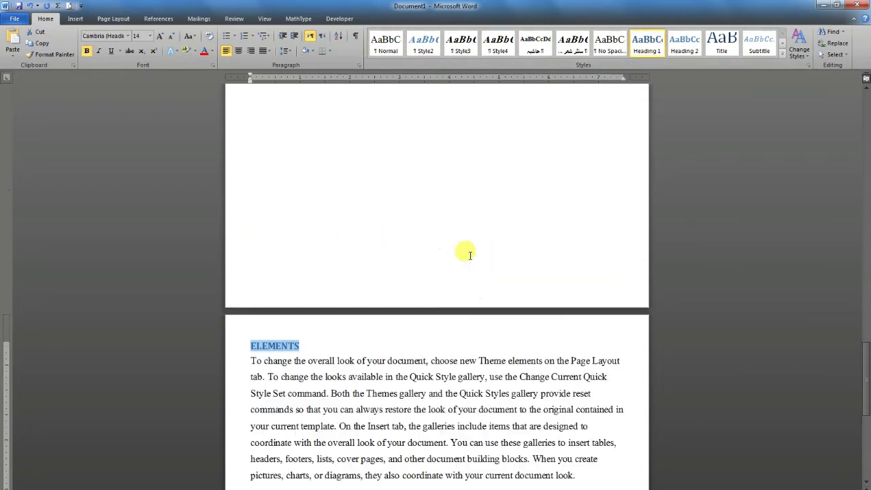
scroll(465, 252, "up", 8)
scroll(469, 255, "up", 5)
scroll(469, 256, "up", 5)
scroll(469, 256, "up", 4)
scroll(469, 251, "up", 3)
scroll(469, 252, "up", 5)
scroll(469, 255, "up", 1)
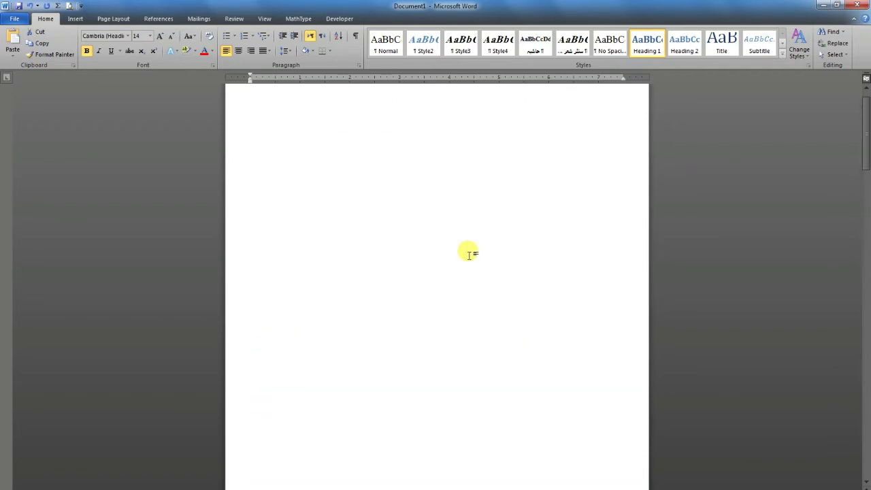
scroll(469, 256, "up", 1)
- Type a 'Contents' title with a 'Subject' / 'Pages' line beneath, then select that line
left_click(273, 128)
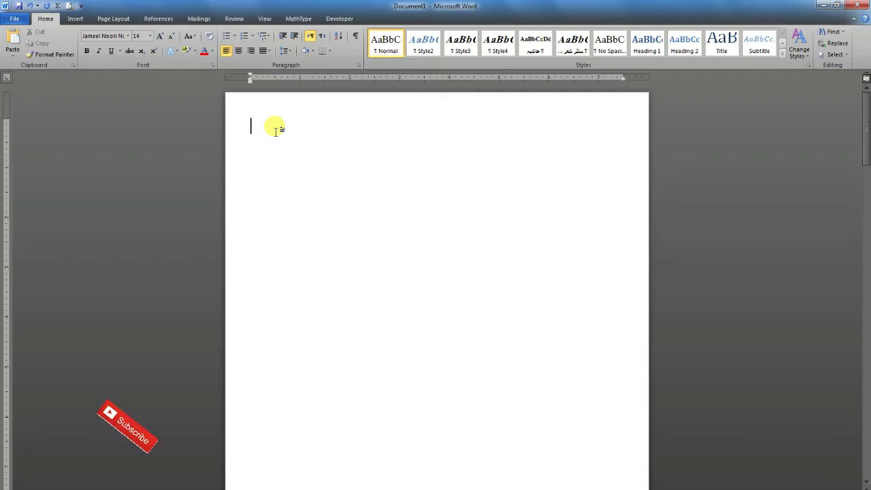
type("content")
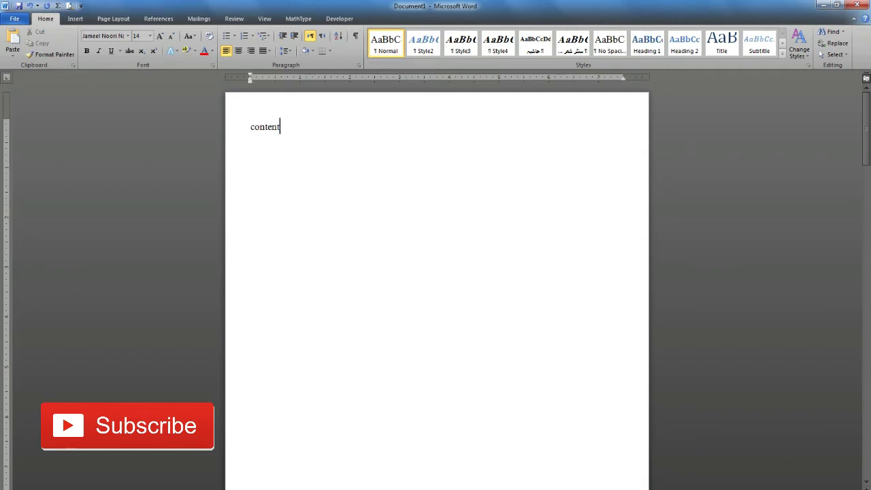
type("s")
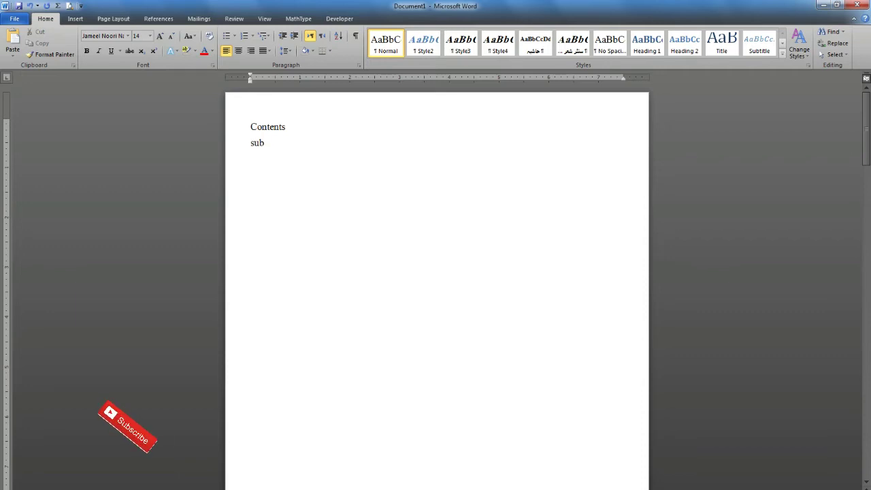
type("jec")
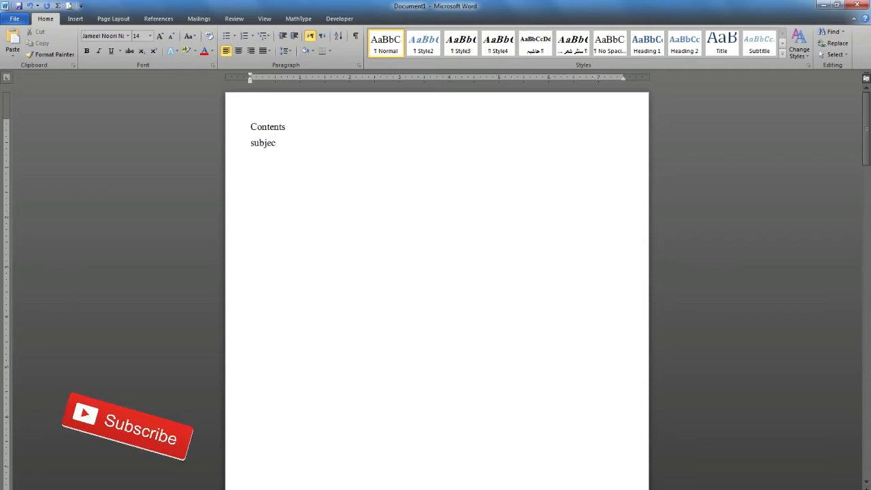
type("t")
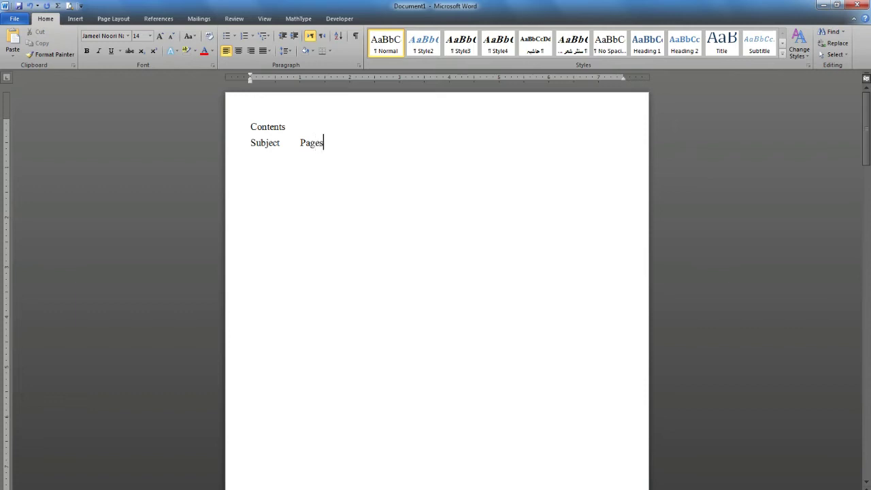
left_click_drag(326, 148, 236, 146)
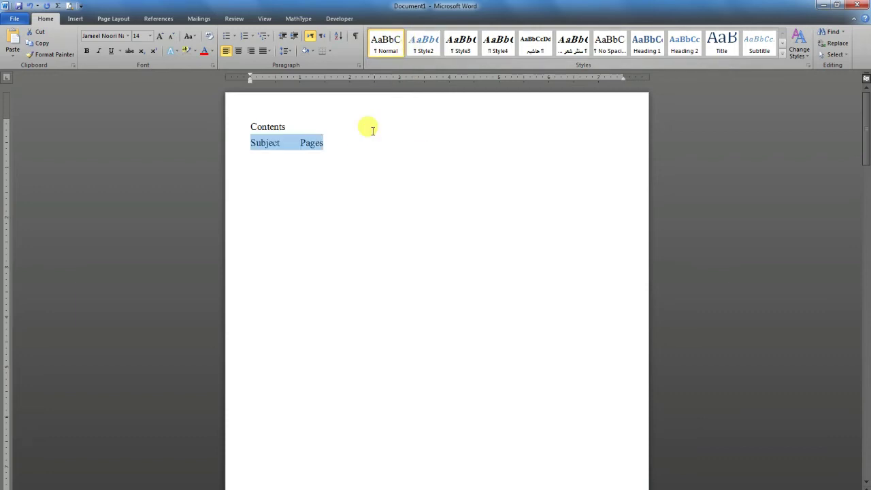
- Set a 6" tab stop with a dotted leader (option 2) on the Subject…Pages line
left_click(550, 81)
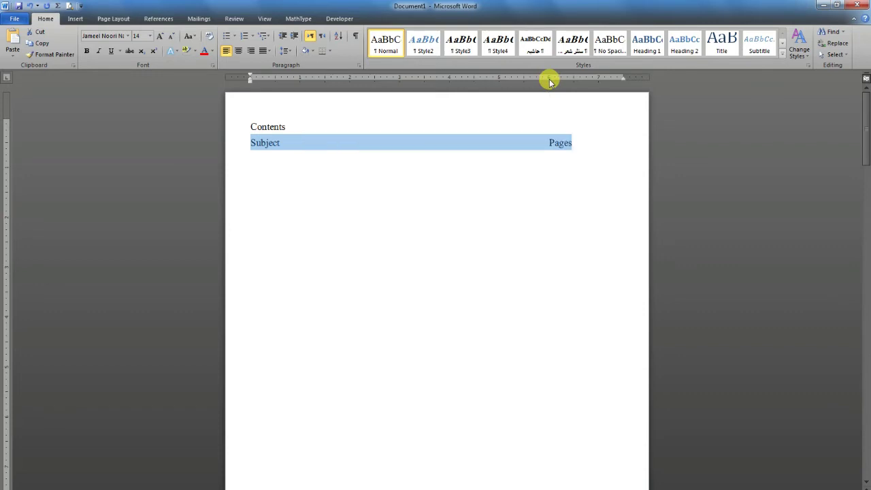
double_click(550, 79)
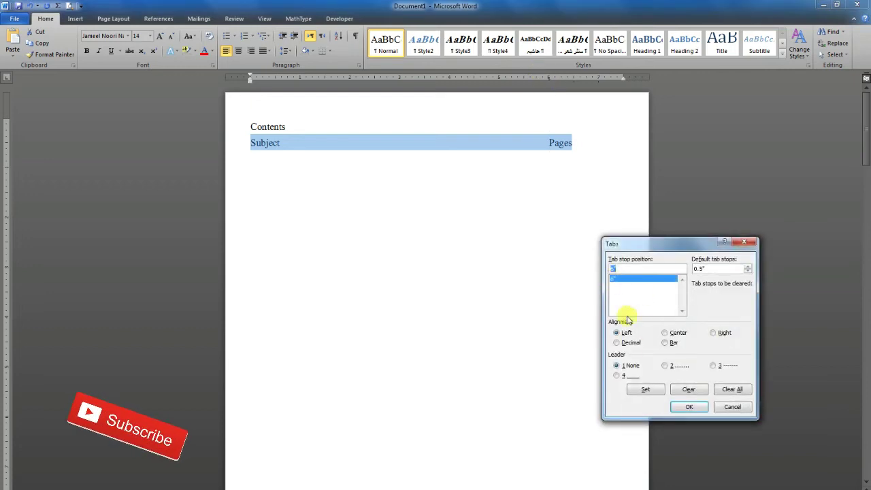
left_click(664, 366)
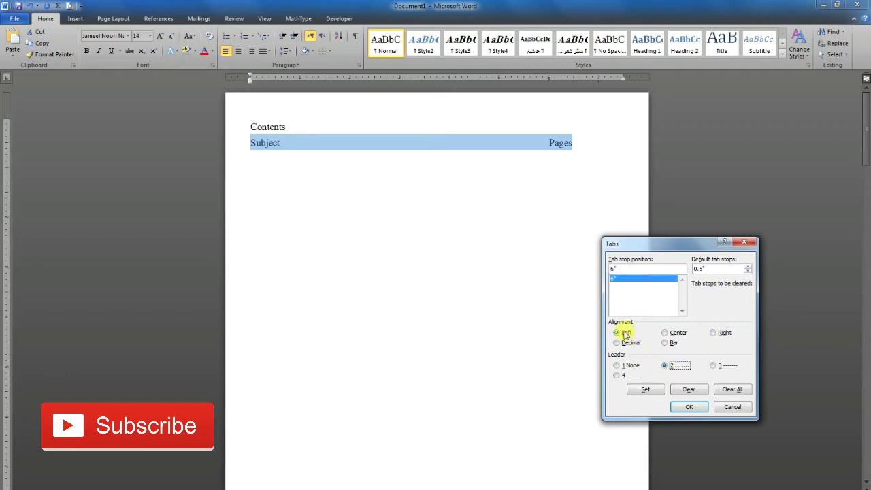
left_click(640, 391)
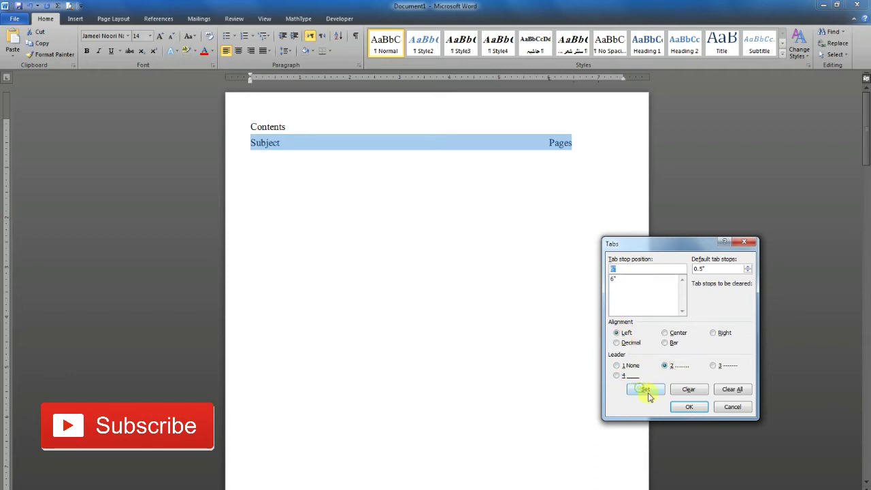
left_click(690, 407)
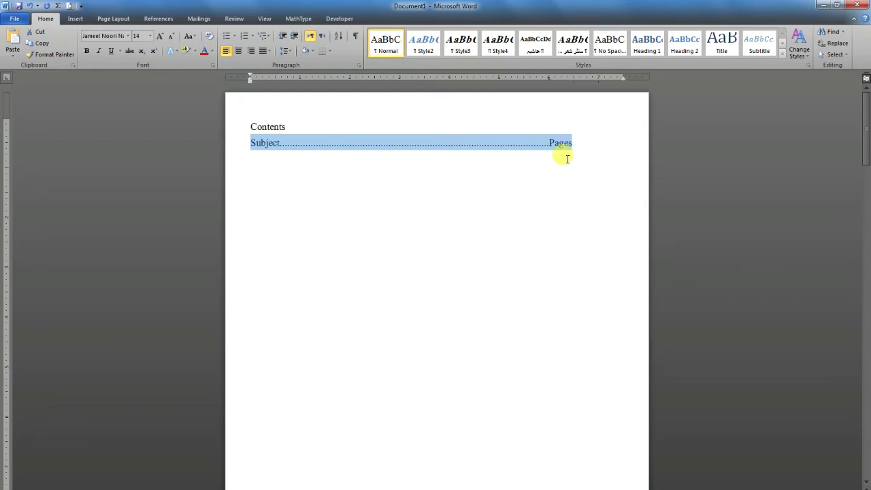
- Start a new empty line after Pages
mouse_move(573, 143)
left_mouse_down()
mouse_move(401, 132)
mouse_move(281, 149)
left_mouse_up()
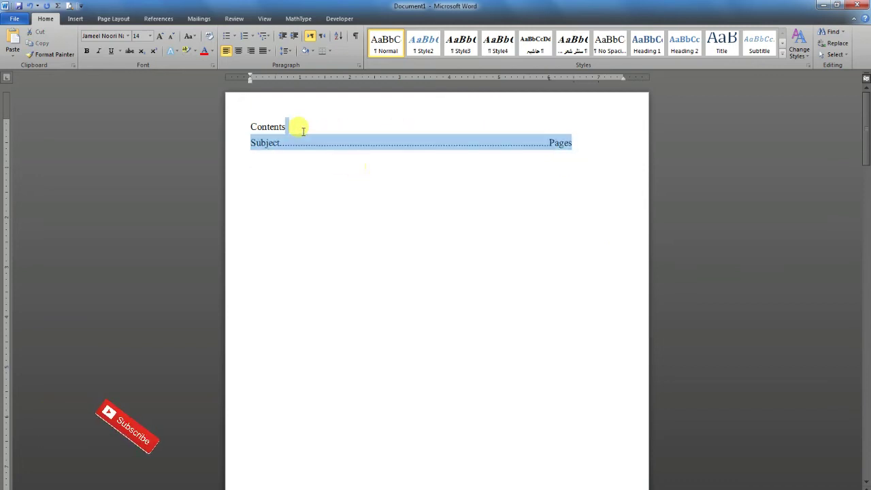
left_click(578, 144)
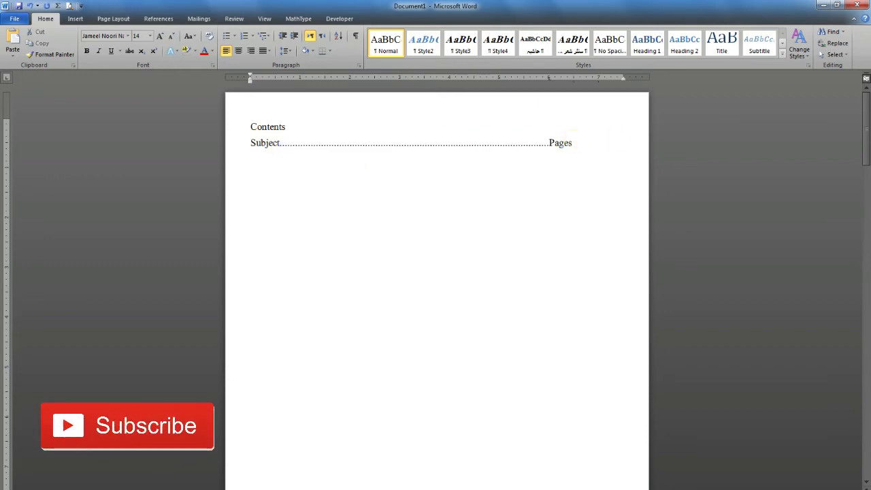
key("Return")
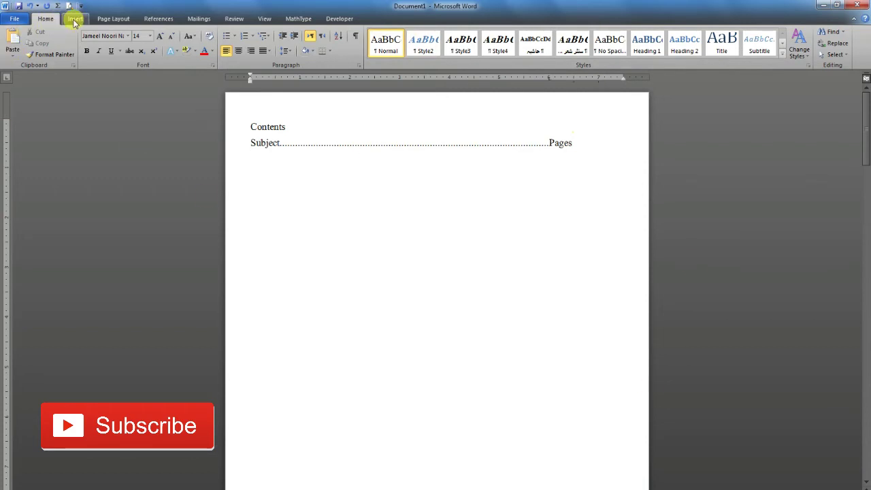
- Begin a numbered list with an empty item 1 below the Subject…Pages line
left_click(252, 36)
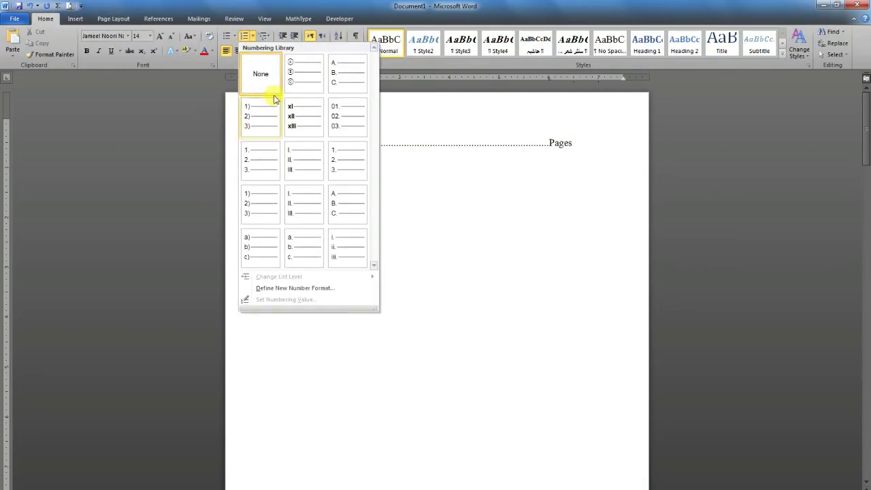
left_click(334, 158)
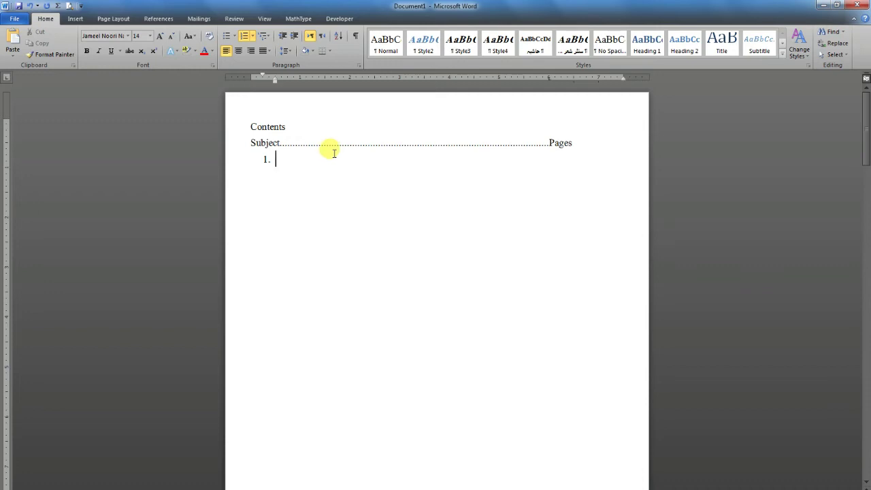
mouse_move(572, 144)
left_mouse_down()
mouse_move(363, 136)
mouse_move(263, 144)
left_mouse_up()
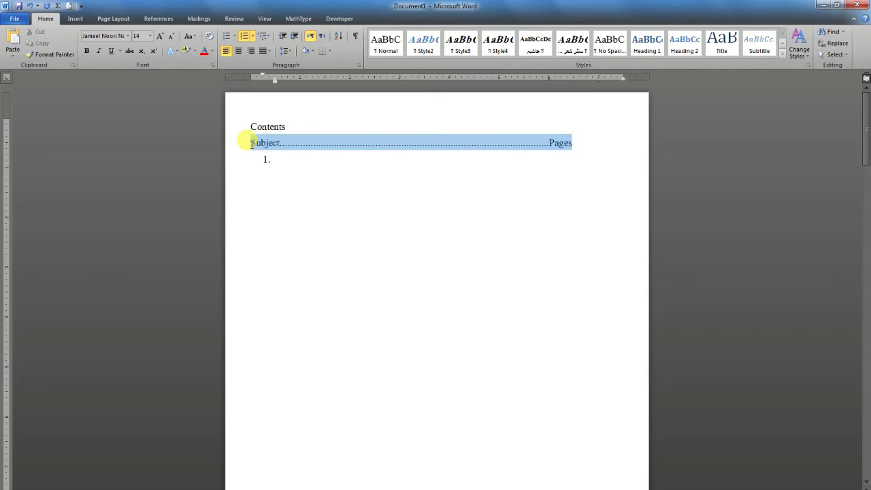
left_click(557, 167)
left_click_drag(556, 167, 306, 165)
left_click(278, 162)
left_click_drag(252, 157, 311, 161)
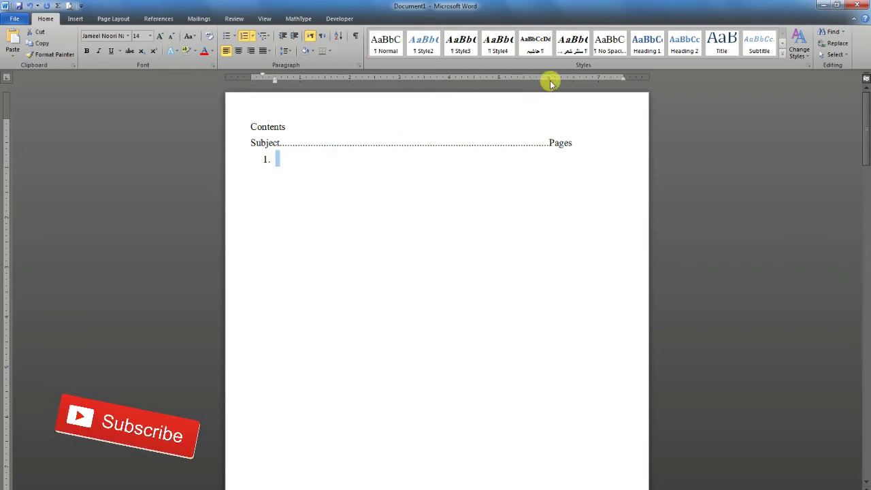
- Give the item 1 line a centre-aligned 6" tab stop
double_click(550, 80)
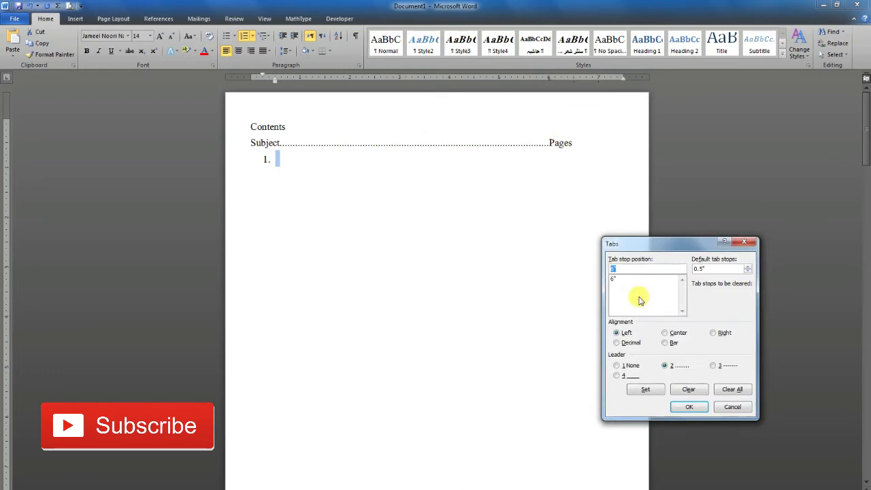
left_click(664, 333)
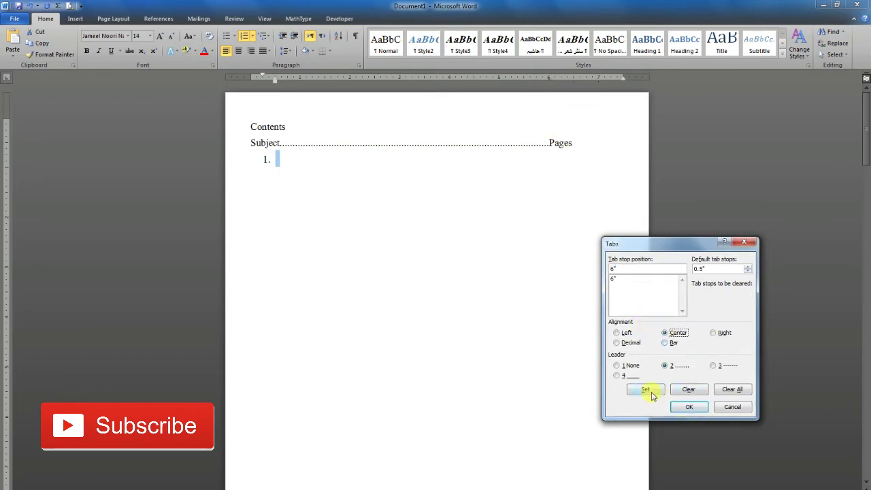
left_click(681, 407)
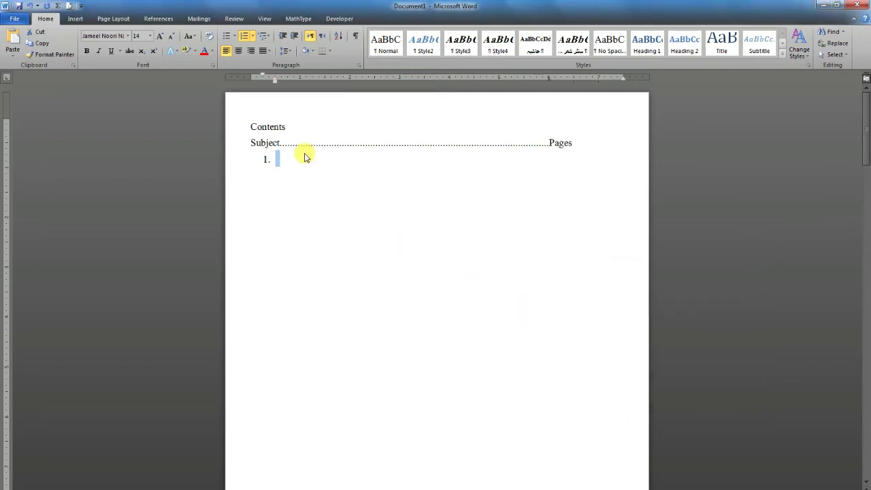
left_click(249, 141)
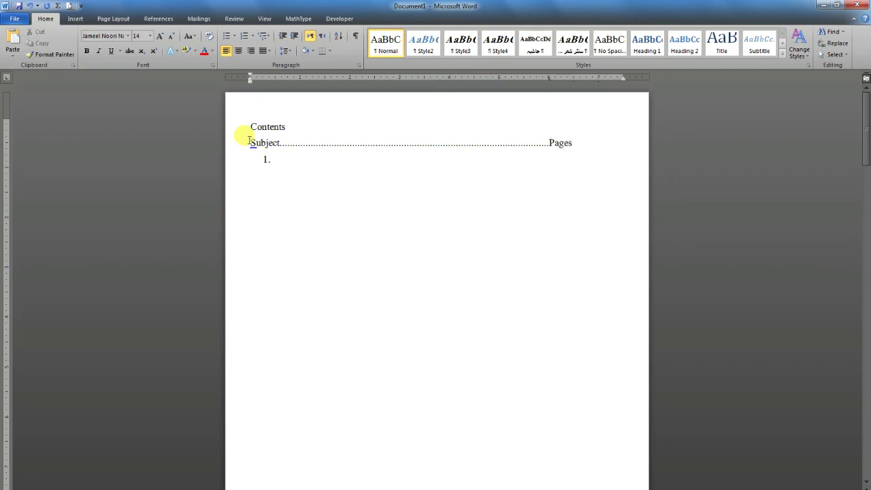
left_click(277, 160)
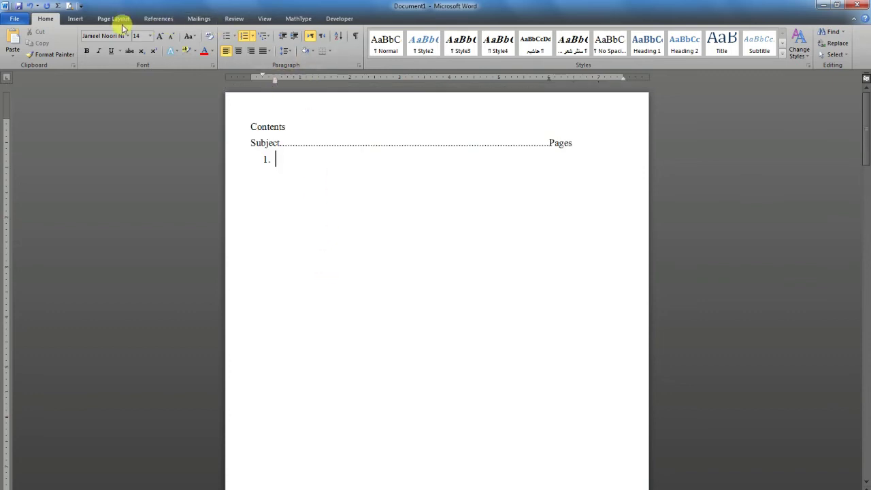
- Insert a Heading cross-reference to DOCUMENT as contents entry 1
left_click(75, 19)
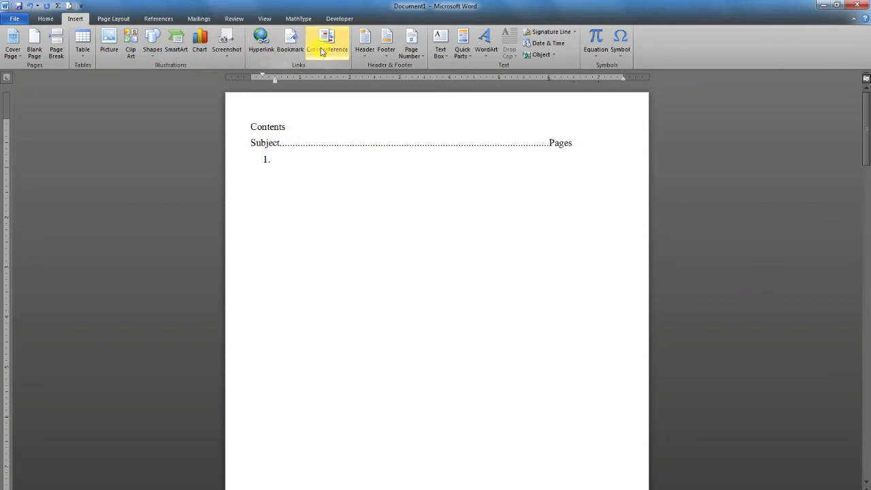
left_click(324, 40)
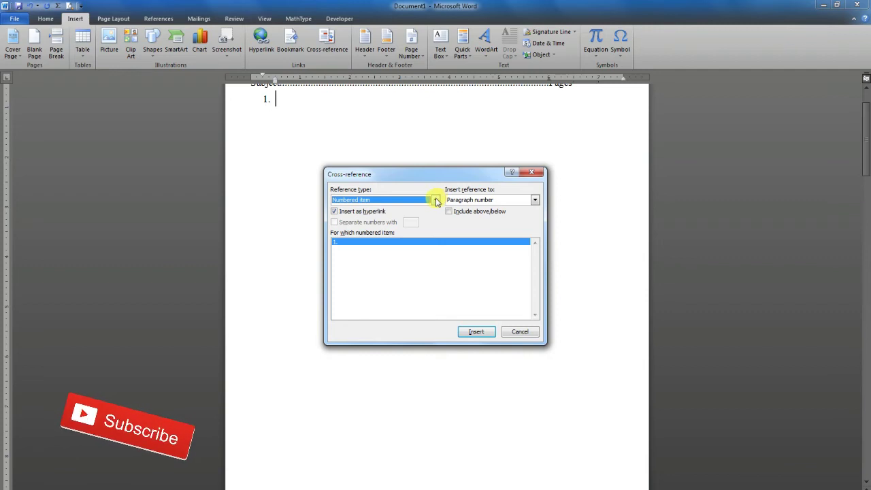
left_click(436, 200)
left_click(354, 216)
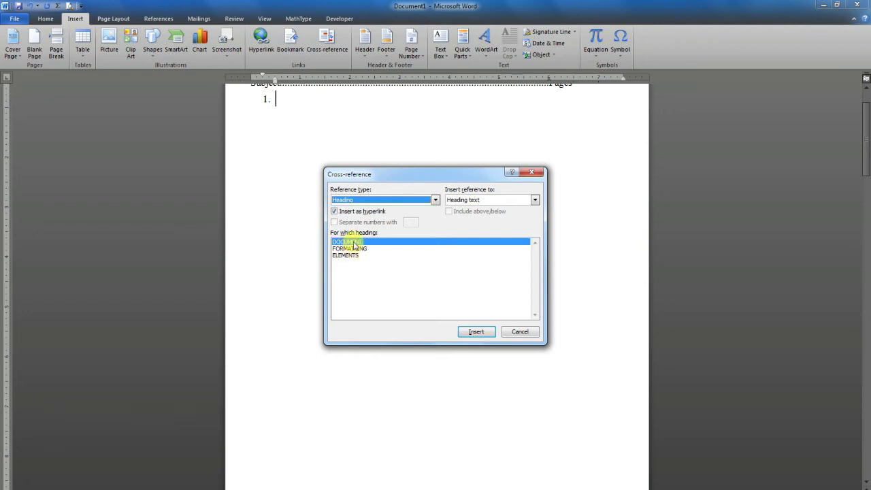
left_click(381, 249)
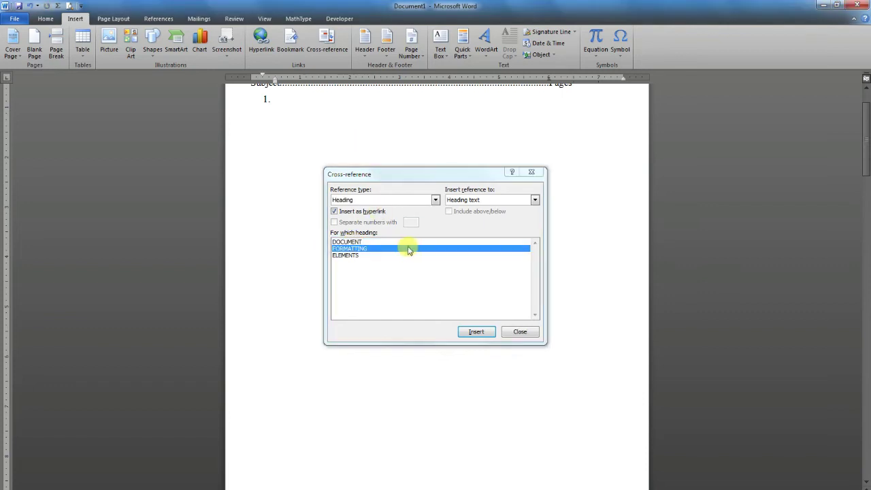
left_click(436, 200)
left_click(368, 213)
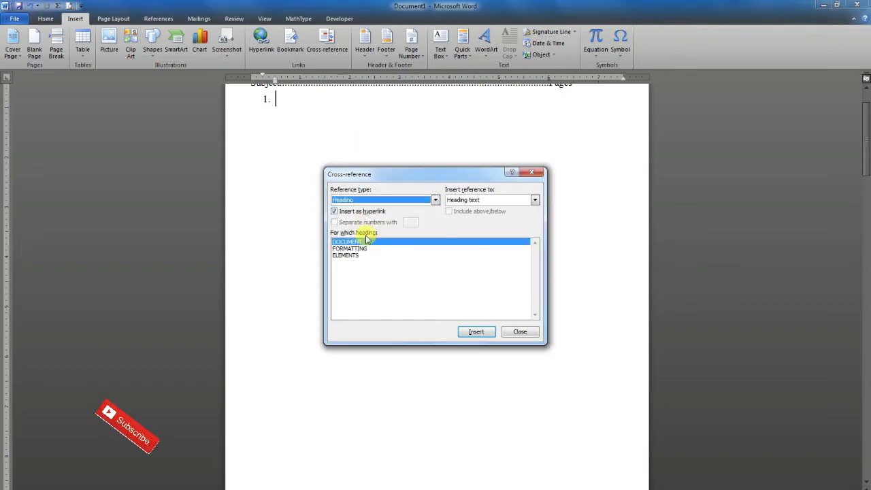
left_click(361, 242)
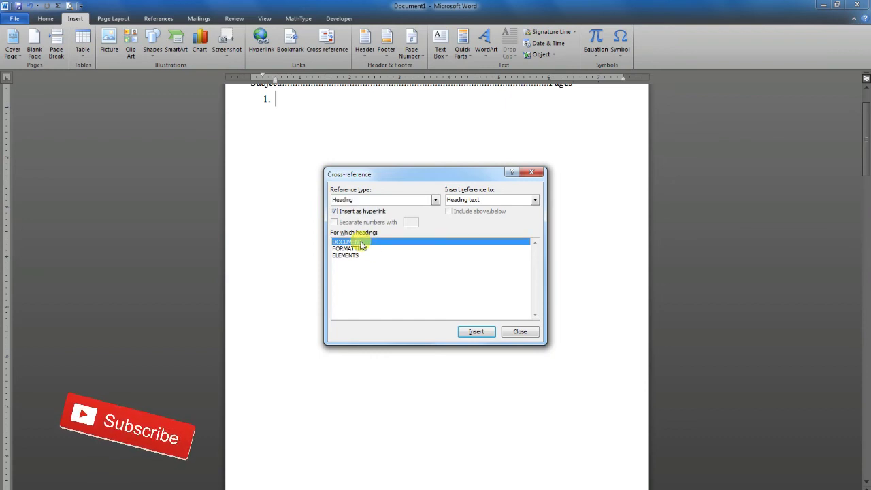
left_click(471, 331)
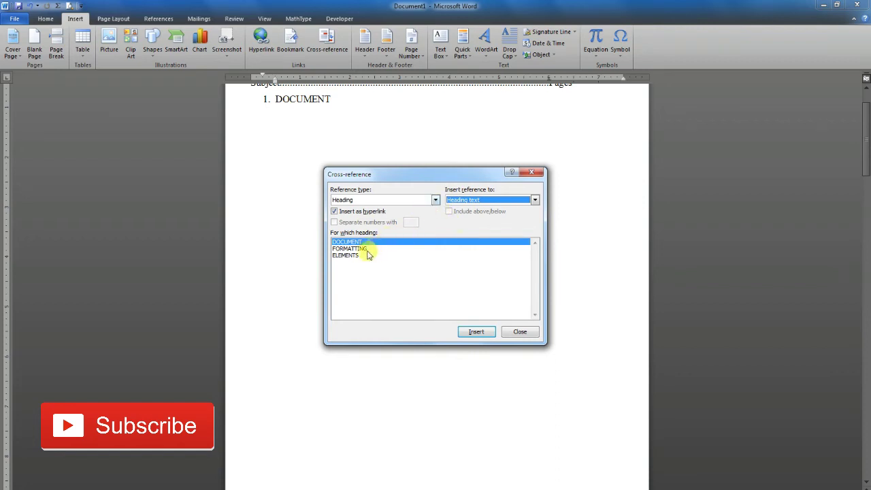
- Add a dot leader and DOCUMENT's page number reference (2) to line 1
left_click(333, 99)
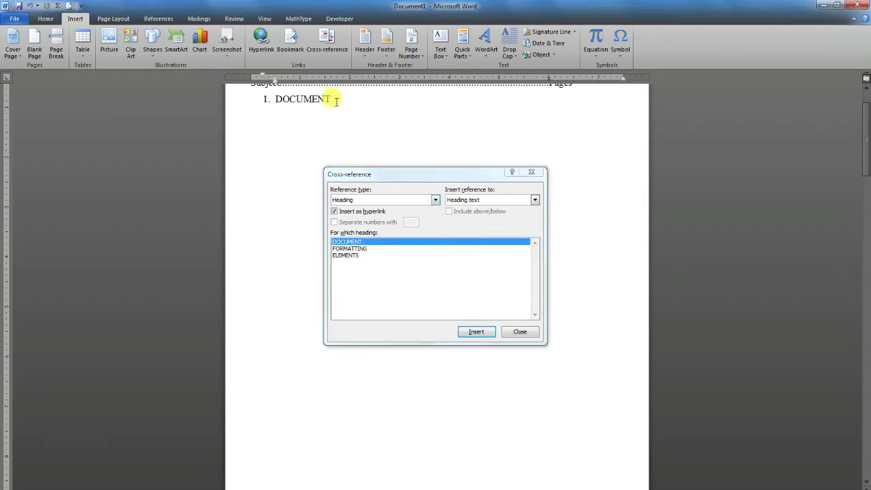
key("Tab")
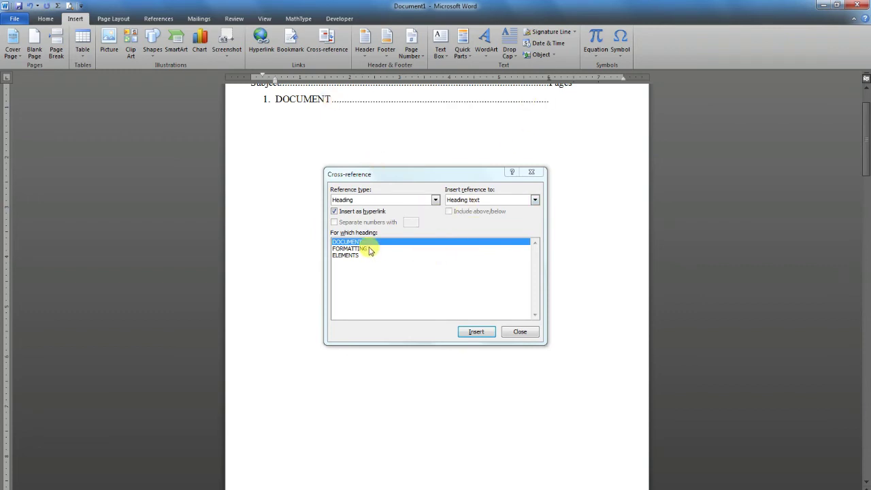
left_click(534, 200)
left_click(473, 214)
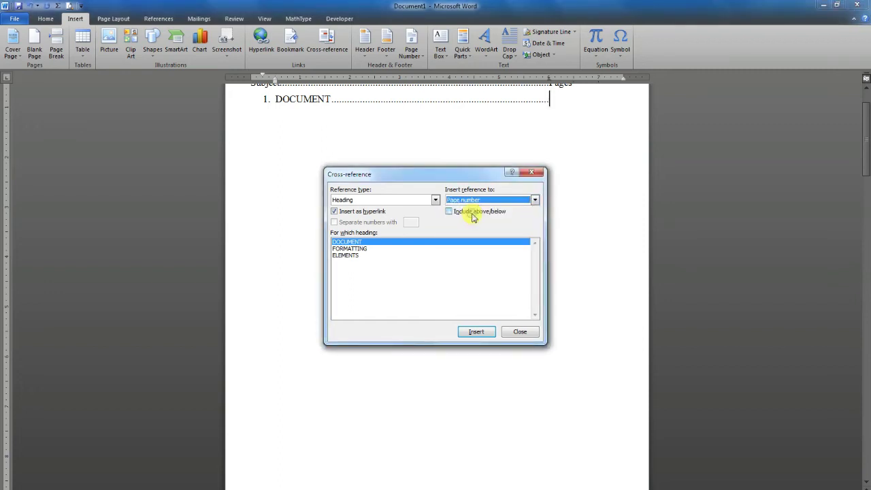
left_click(476, 332)
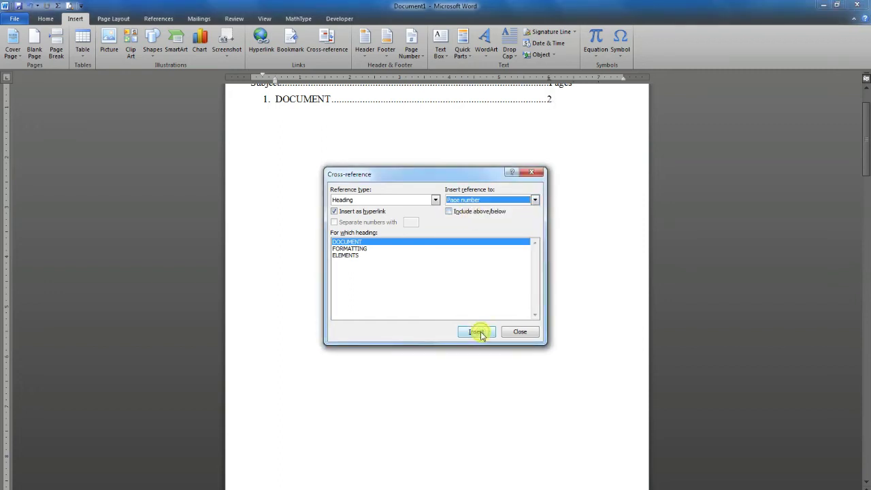
- Insert the FORMATTING heading cross-reference as numbered line 2
left_click(362, 250)
left_click(311, 272)
key("Return")
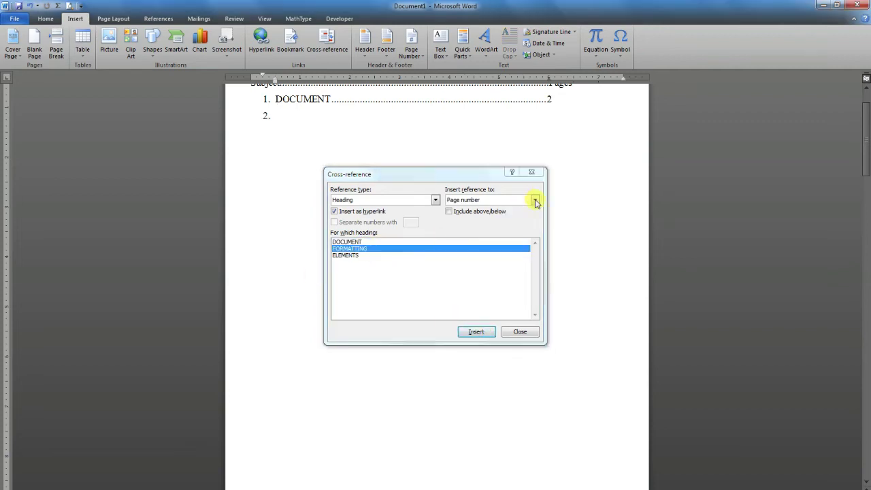
left_click(536, 200)
left_click(496, 209)
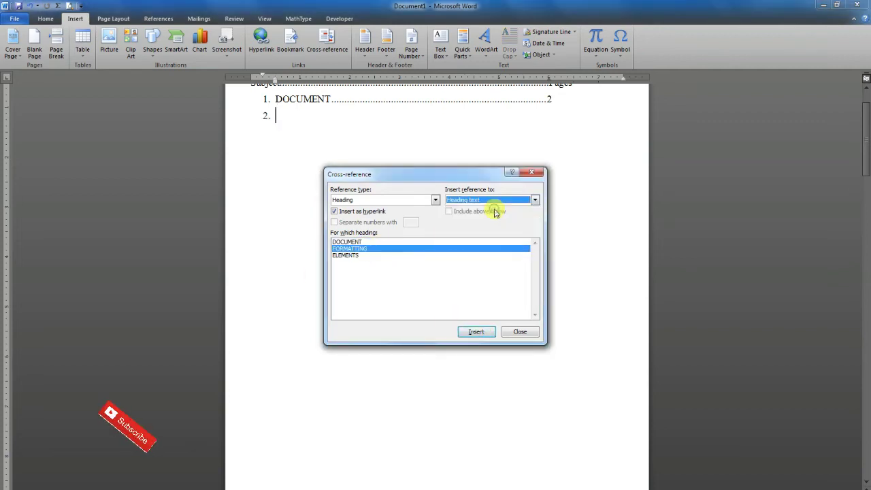
left_click(476, 332)
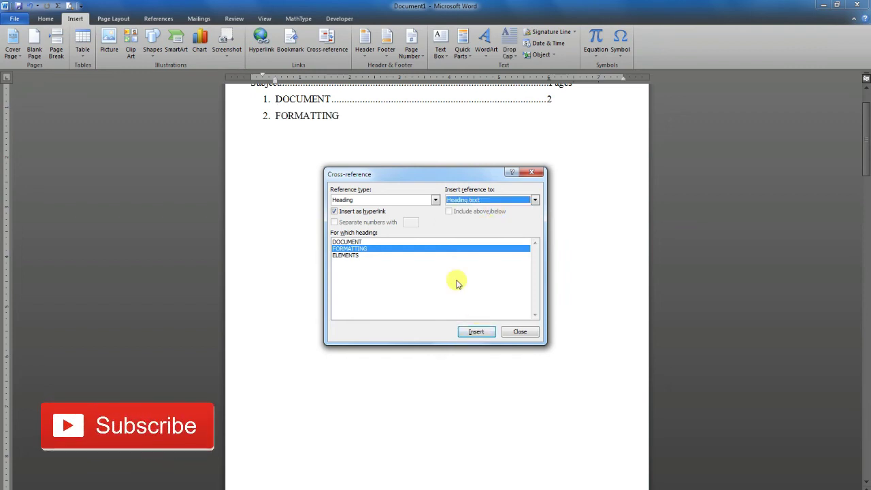
- Add a dot leader and FORMATTING's page number reference (3) to line 2
left_click(349, 113)
key("Tab")
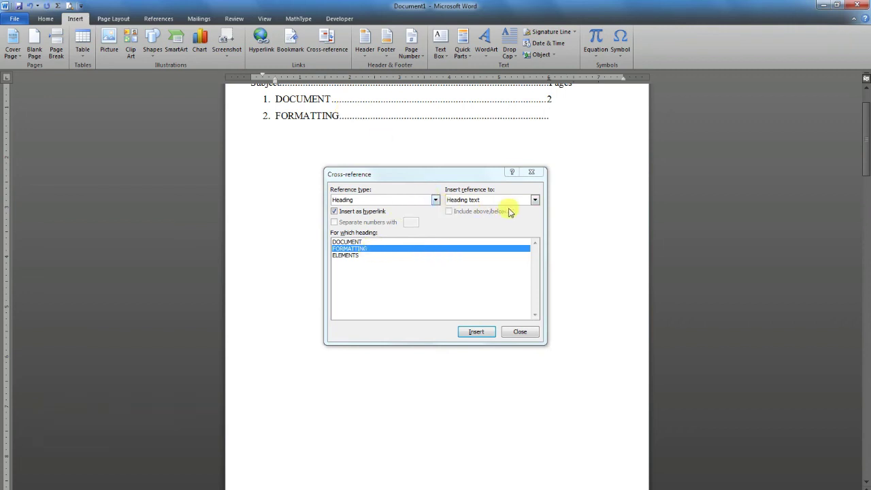
left_click(536, 200)
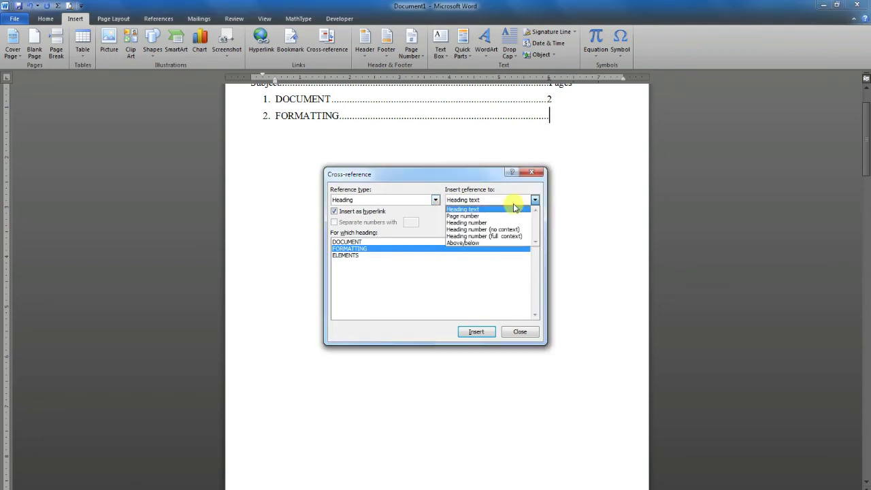
left_click(465, 216)
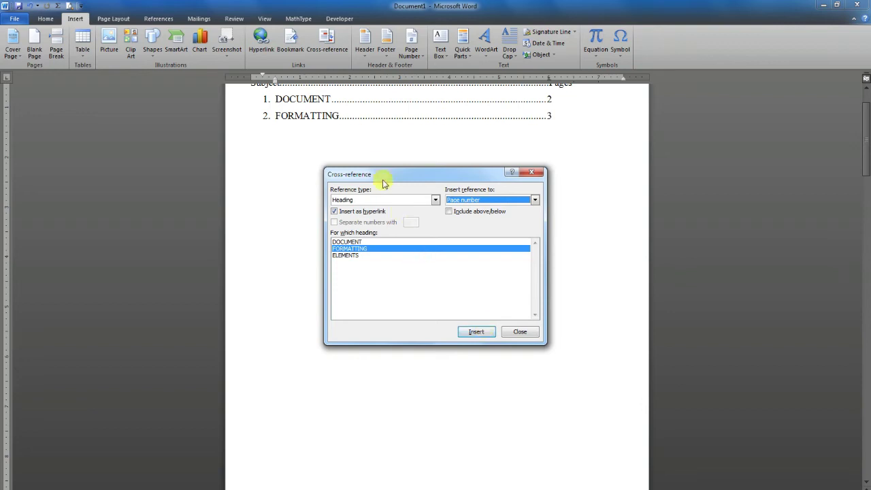
key("Return")
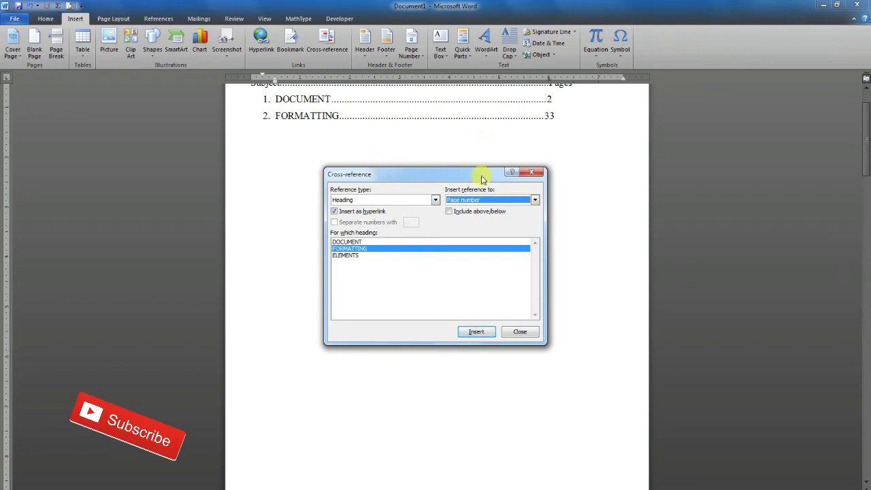
left_click(560, 118)
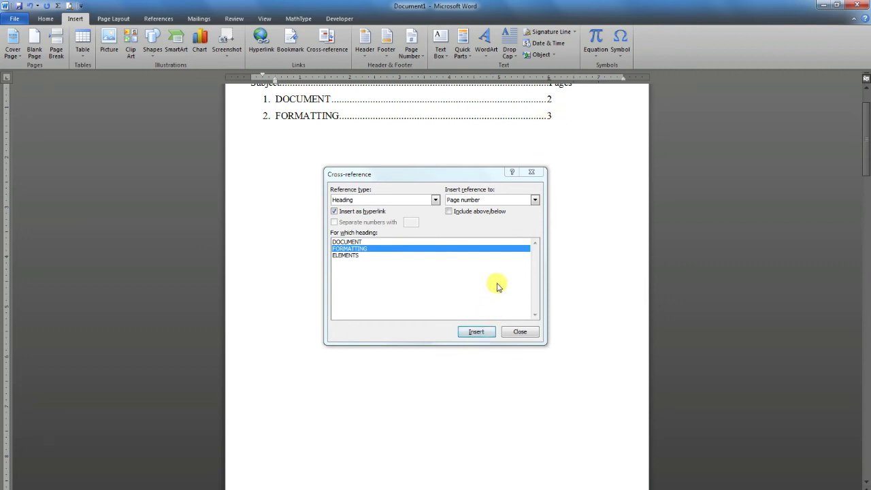
- Insert the ELEMENTS heading cross-reference as numbered line 3
key("Return")
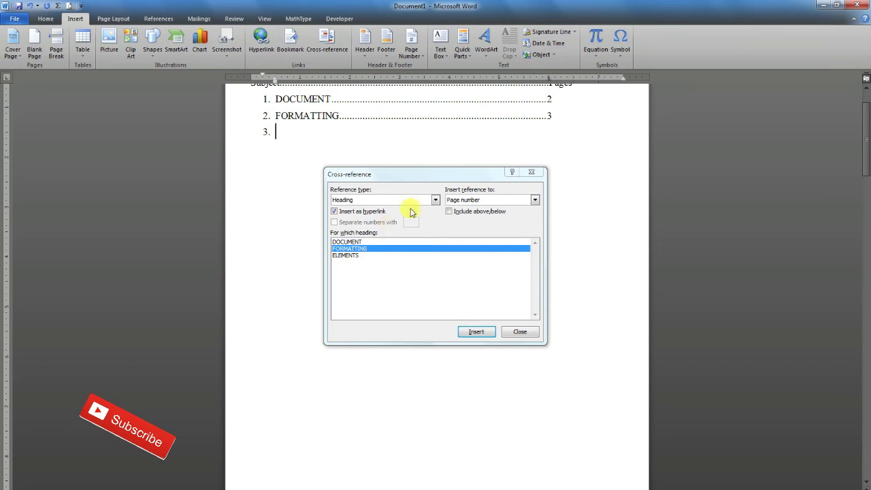
left_click(434, 200)
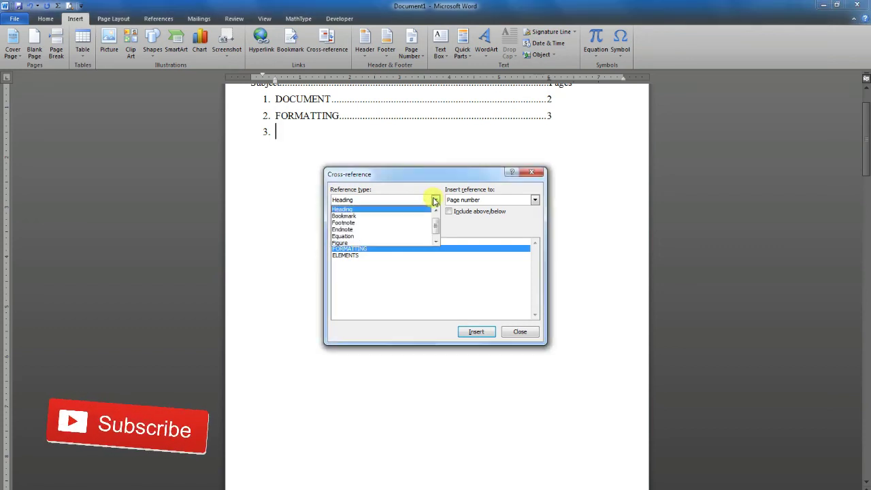
left_click(358, 209)
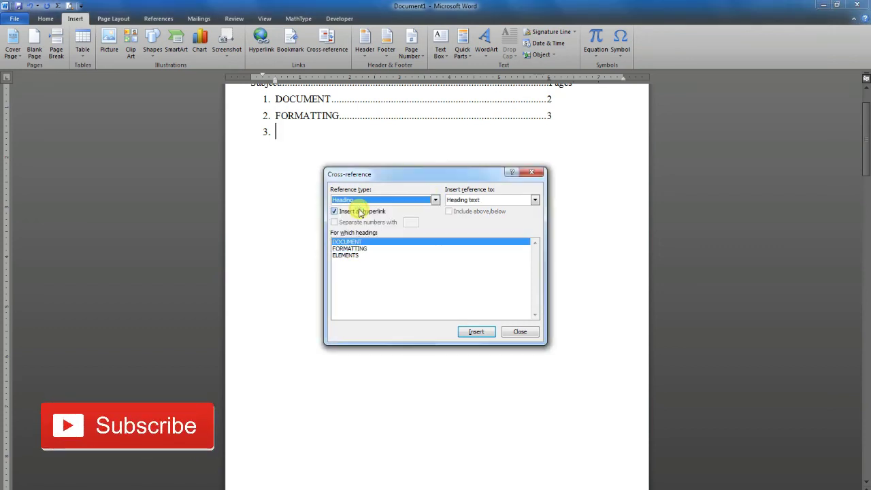
left_click(343, 256)
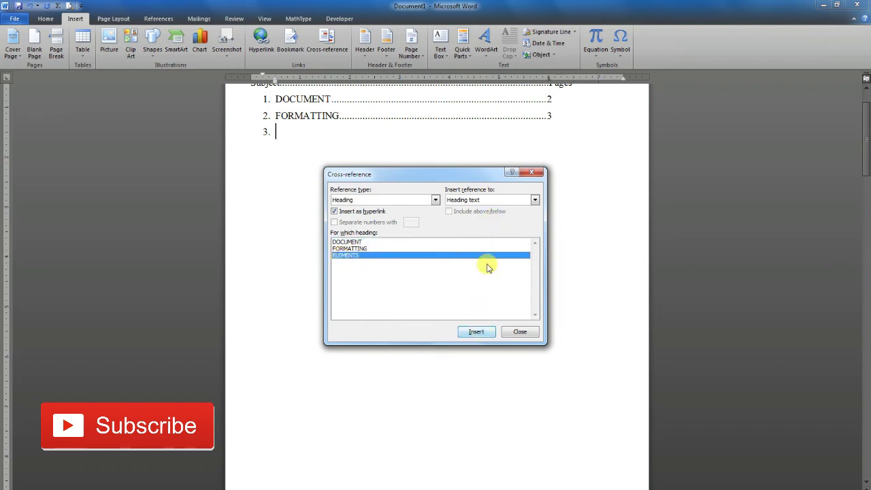
left_click(477, 332)
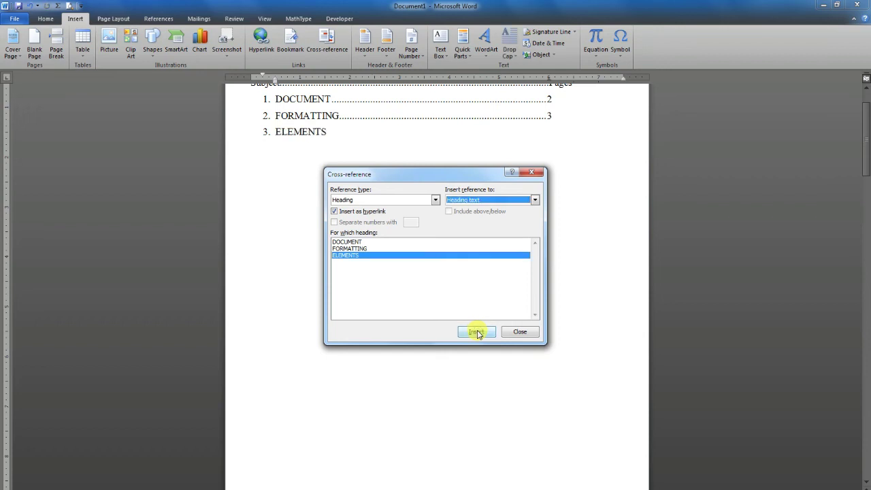
- Add a dot leader and ELEMENTS' page number reference (4) to line 3
left_click(327, 130)
key("Tab")
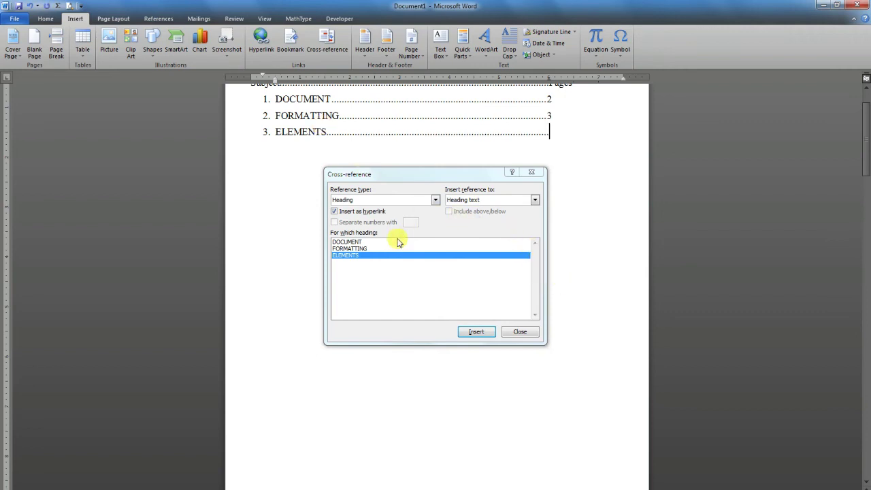
left_click(535, 200)
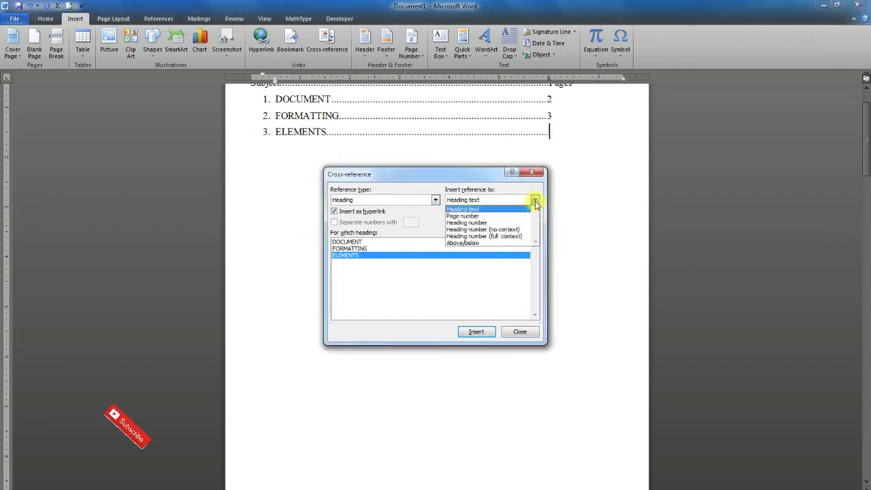
left_click(488, 217)
left_click(486, 332)
left_click(522, 335)
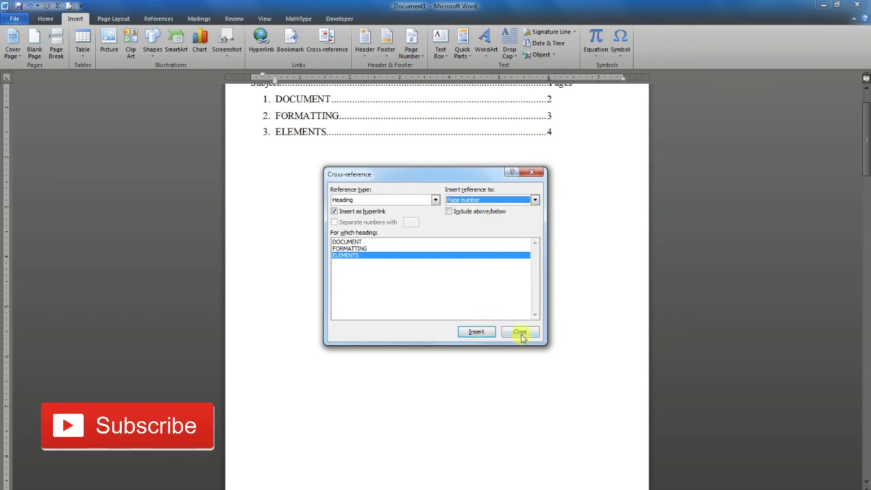
left_click(521, 335)
scroll(467, 215, "up", 2)
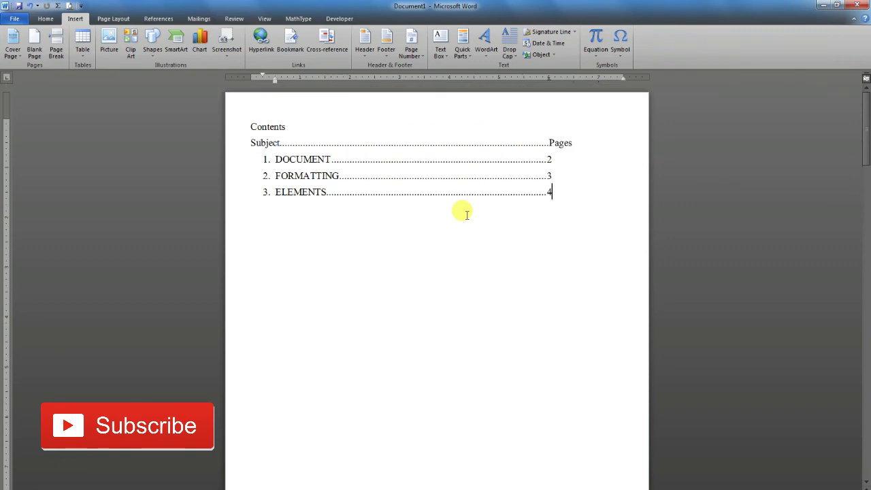
left_click_drag(560, 183, 299, 159)
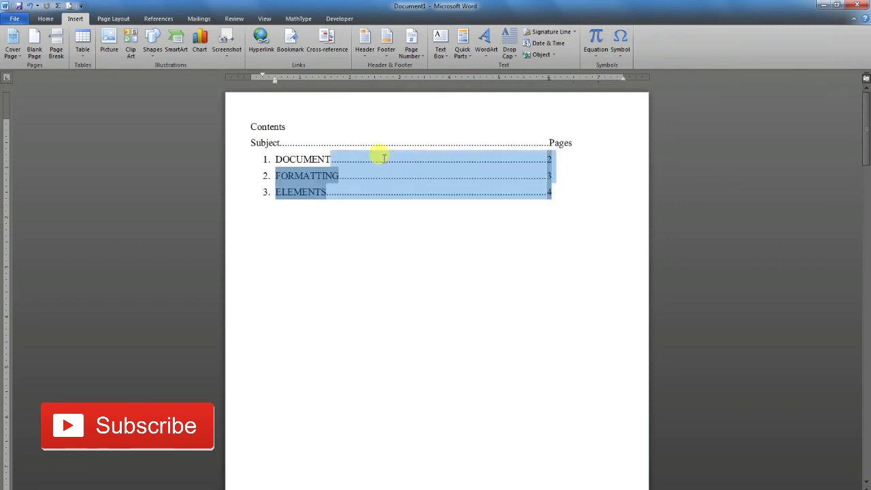
left_click(554, 198)
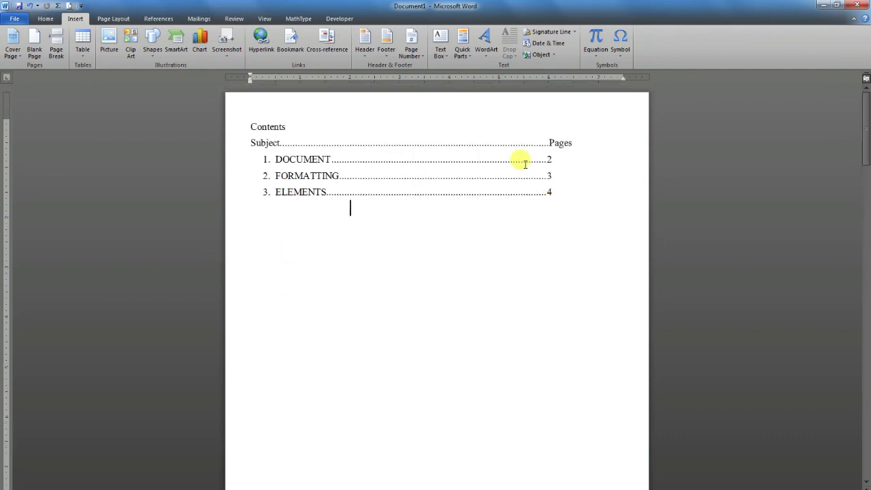
double_click(549, 159)
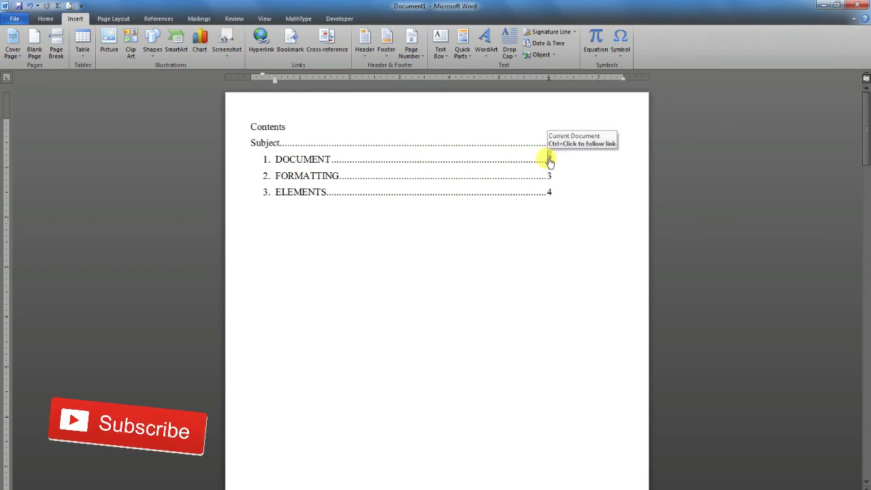
left_click(548, 159, "ctrl")
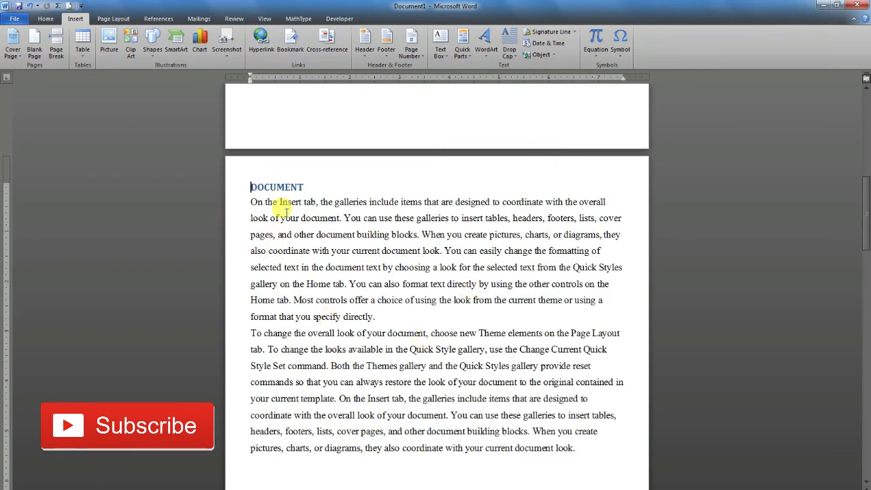
scroll(286, 210, "down", 3)
scroll(286, 213, "down", 3)
scroll(286, 213, "up", 6)
scroll(286, 212, "up", 2)
scroll(285, 212, "up", 3)
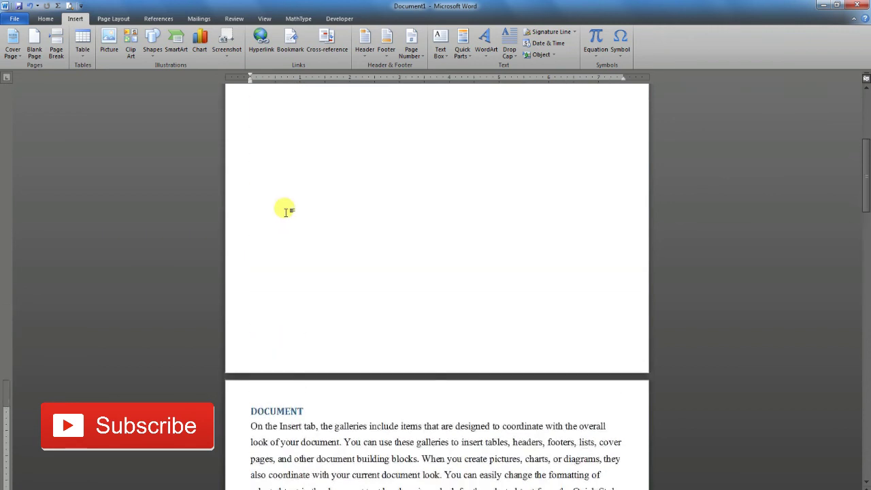
scroll(286, 212, "up", 7)
scroll(286, 213, "up", 1)
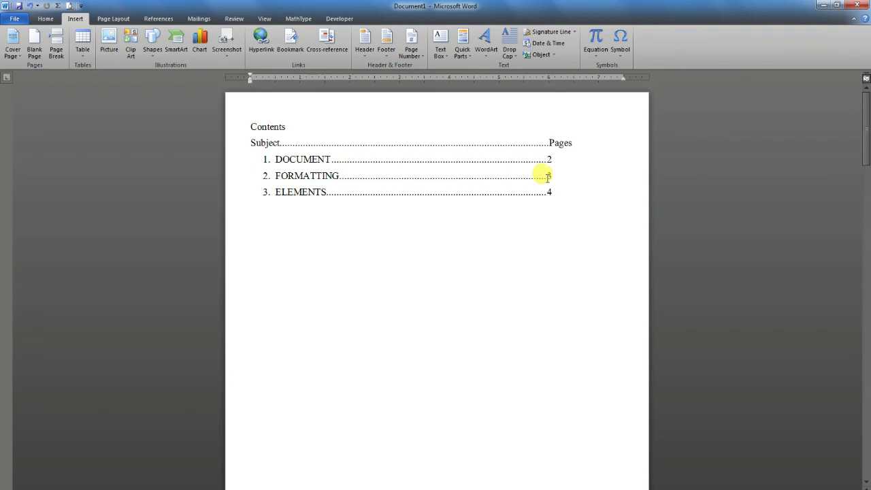
double_click(275, 176)
left_click_drag(275, 175, 317, 180)
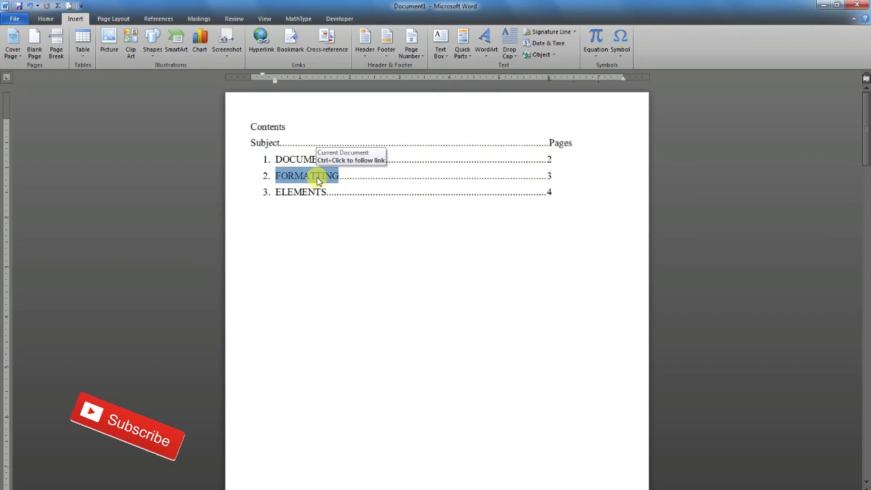
left_click(317, 181, "ctrl")
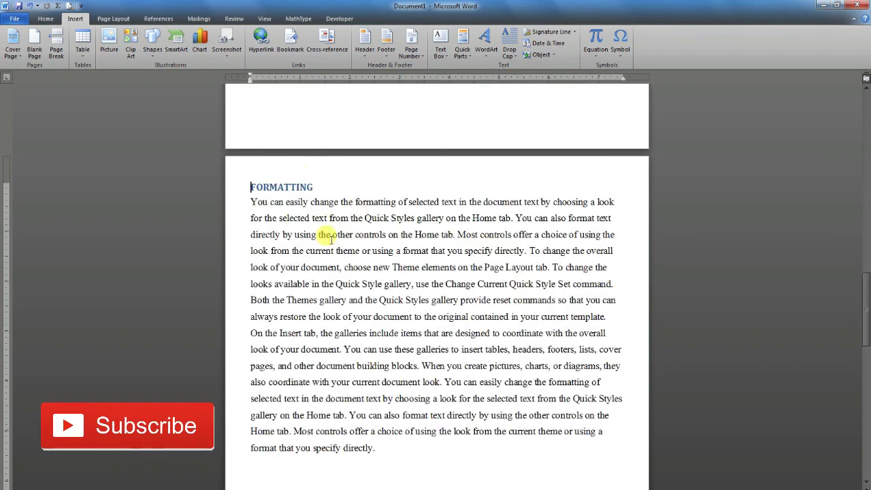
scroll(277, 212, "down", 4)
scroll(277, 212, "up", 4)
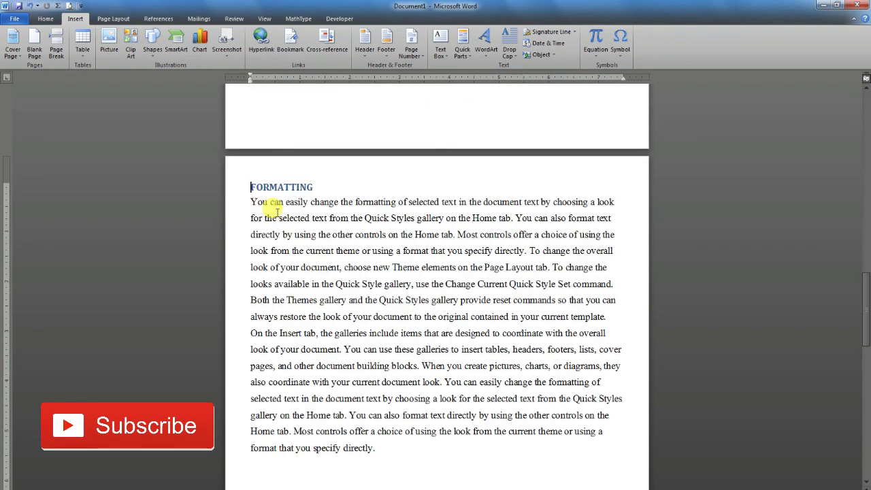
scroll(277, 213, "up", 5)
scroll(277, 212, "down", 10)
scroll(277, 212, "down", 5)
scroll(277, 211, "up", 5)
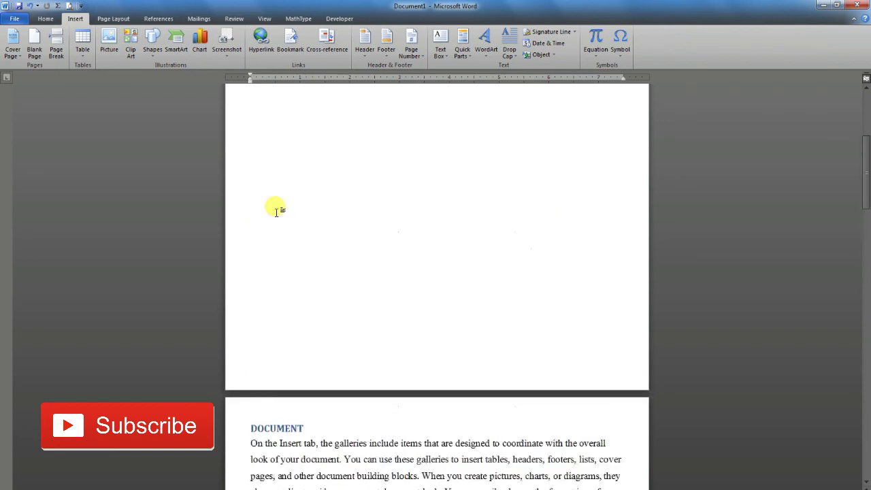
scroll(277, 211, "up", 5)
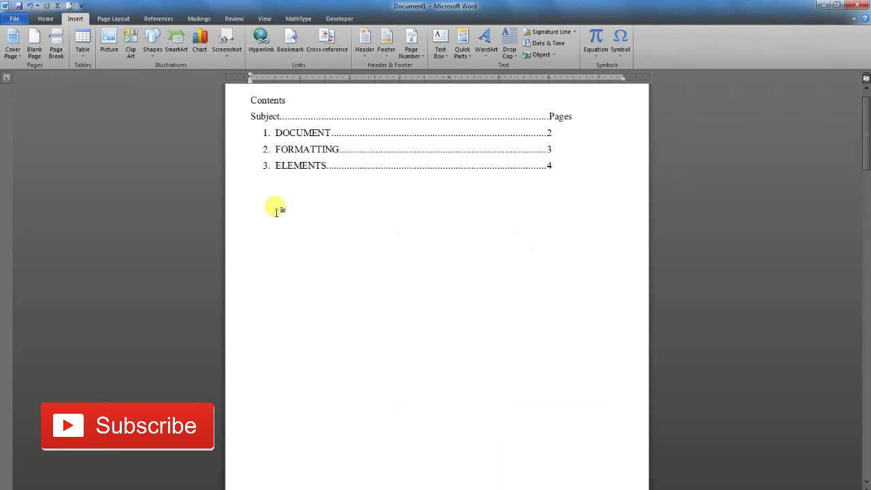
left_click(328, 166)
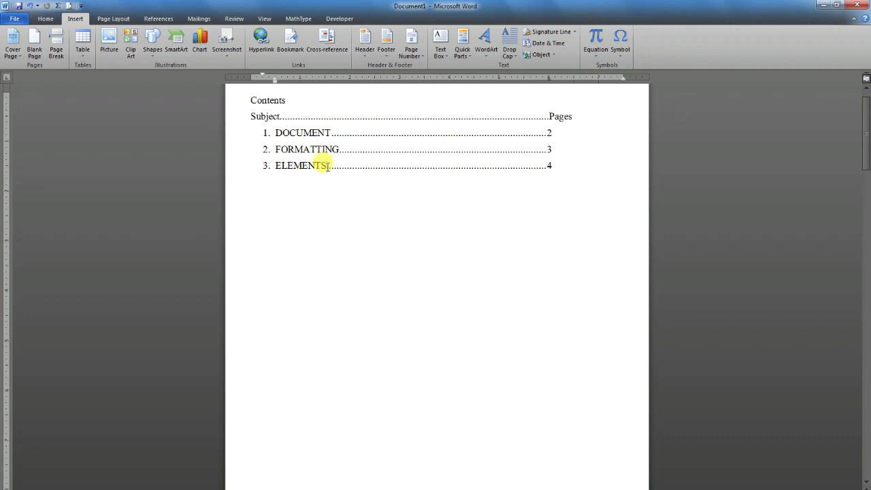
left_click_drag(326, 165, 275, 167)
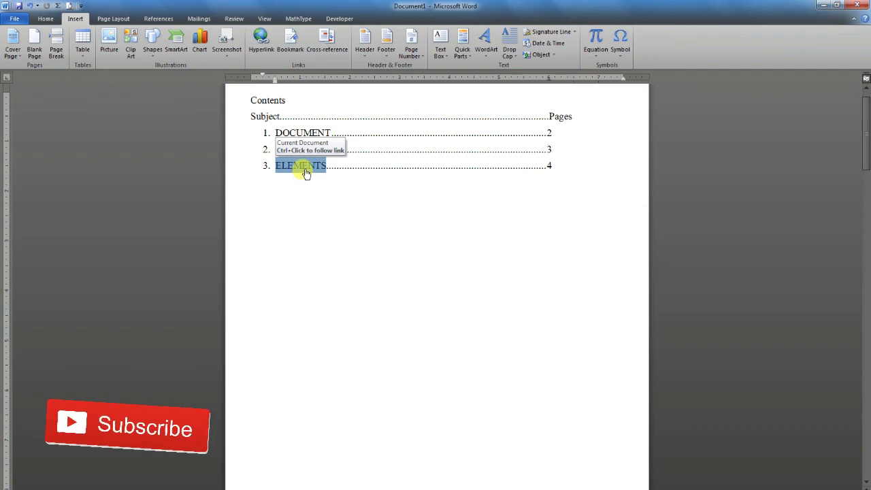
left_click(305, 172, "ctrl")
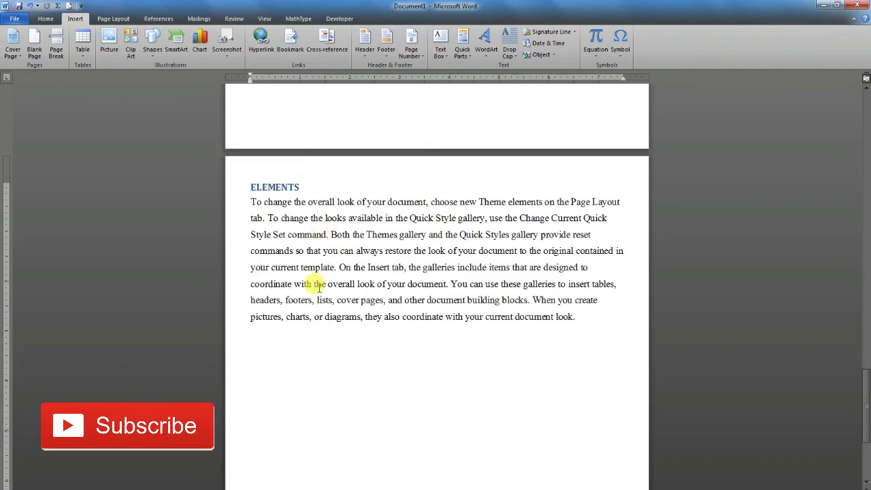
scroll(317, 287, "down", 4)
scroll(317, 287, "up", 4)
scroll(317, 287, "up", 5)
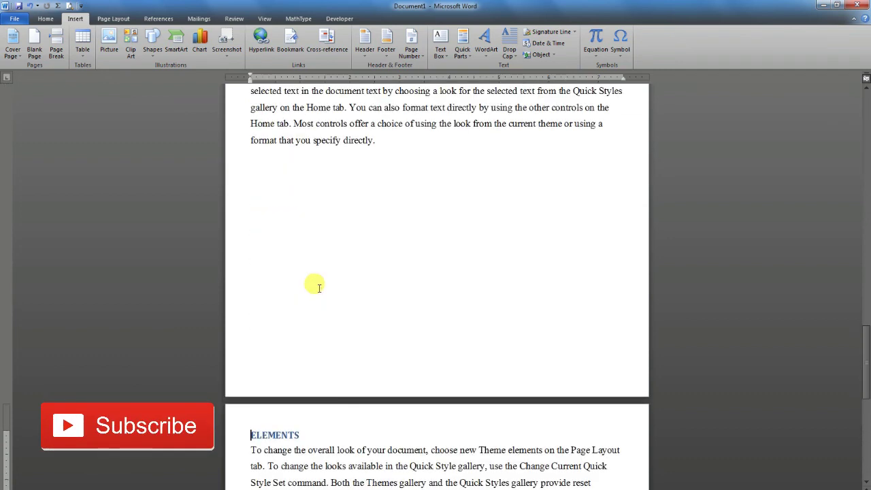
scroll(318, 288, "up", 5)
scroll(318, 287, "up", 4)
scroll(318, 287, "up", 5)
scroll(318, 287, "up", 4)
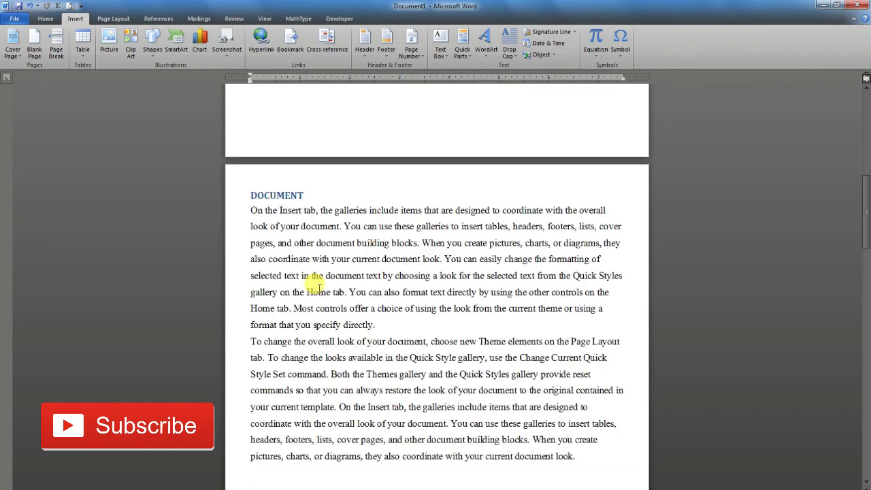
scroll(317, 287, "up", 5)
scroll(318, 287, "up", 5)
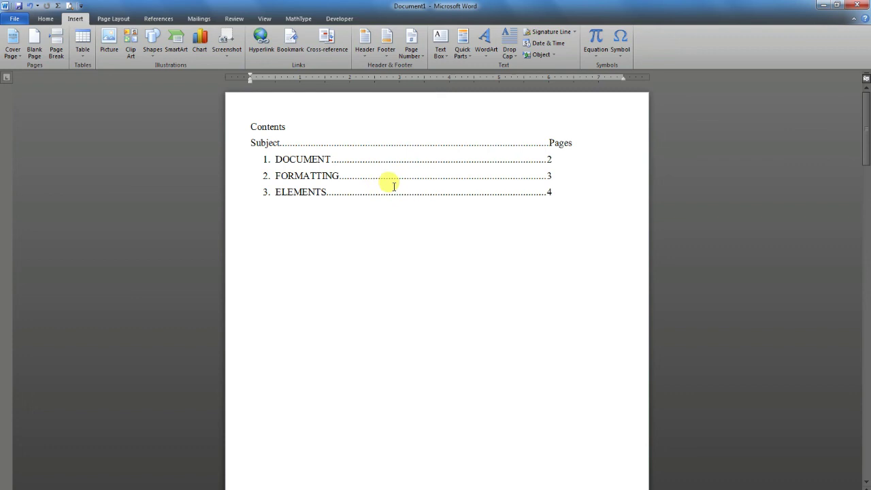
left_click(439, 265)
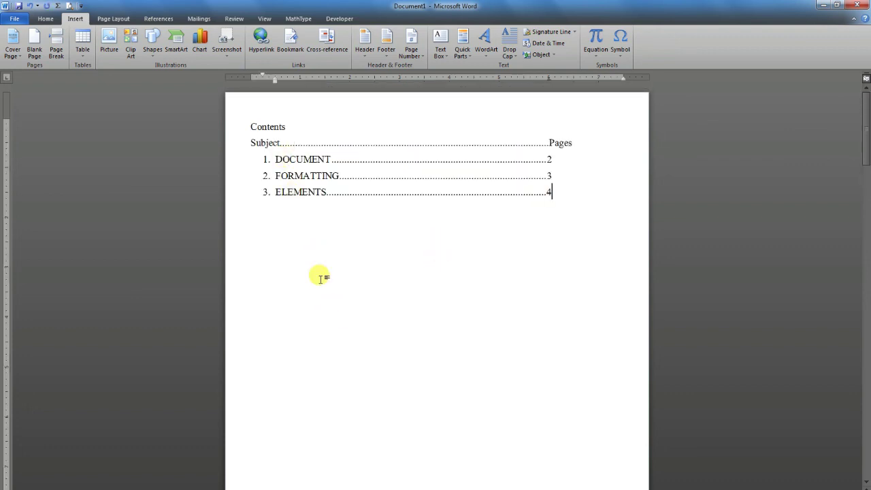